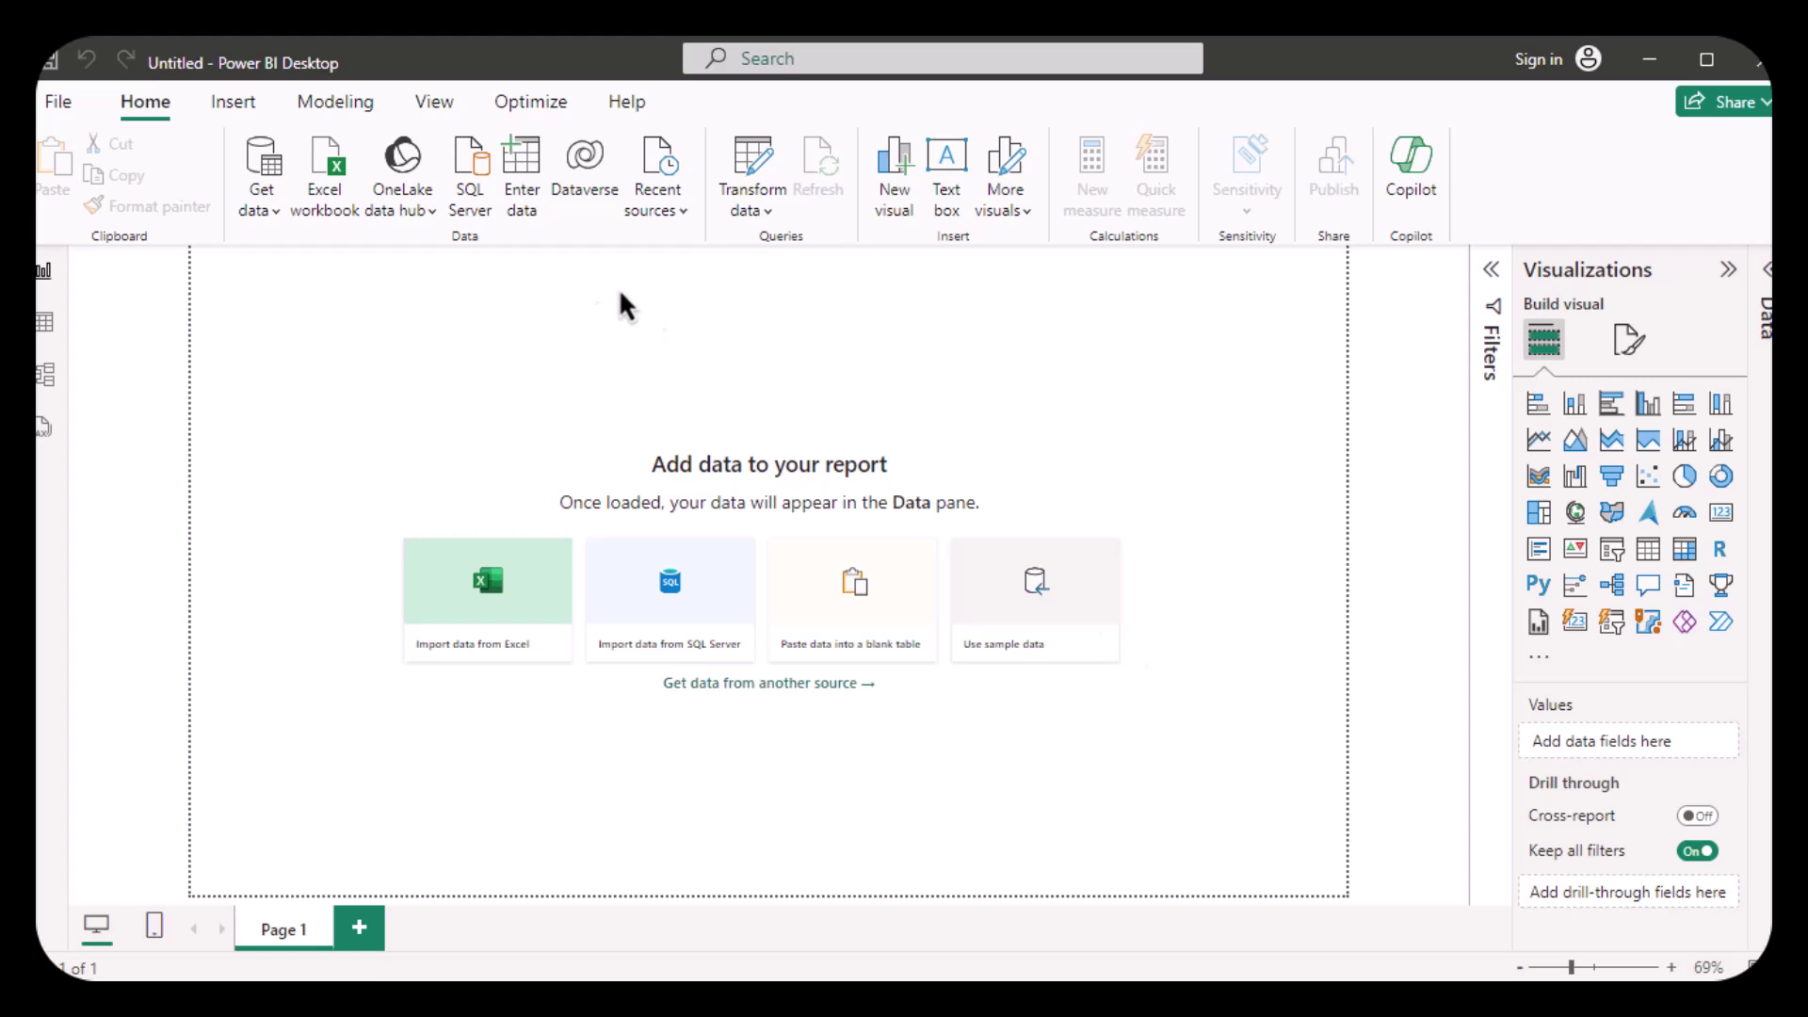
# Start a manually entered data table and extend it to three columns and three rows.
pyautogui.click(524, 235)
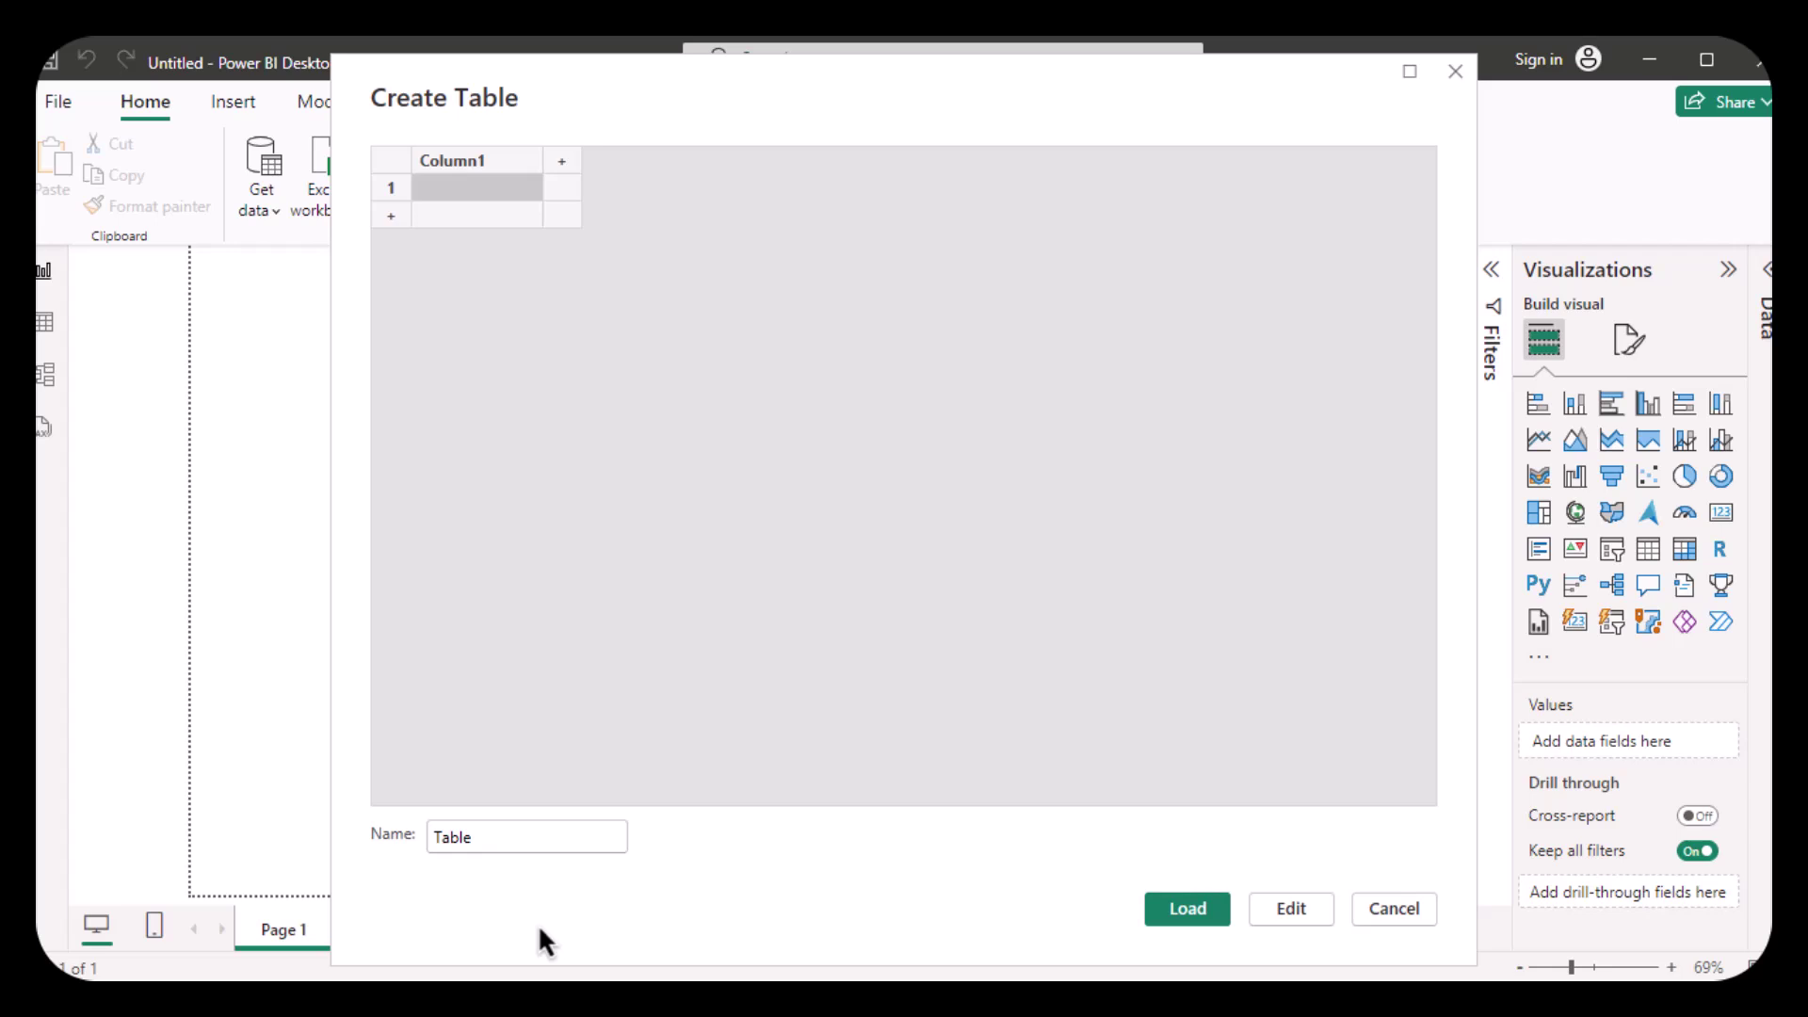
pyautogui.click(556, 166)
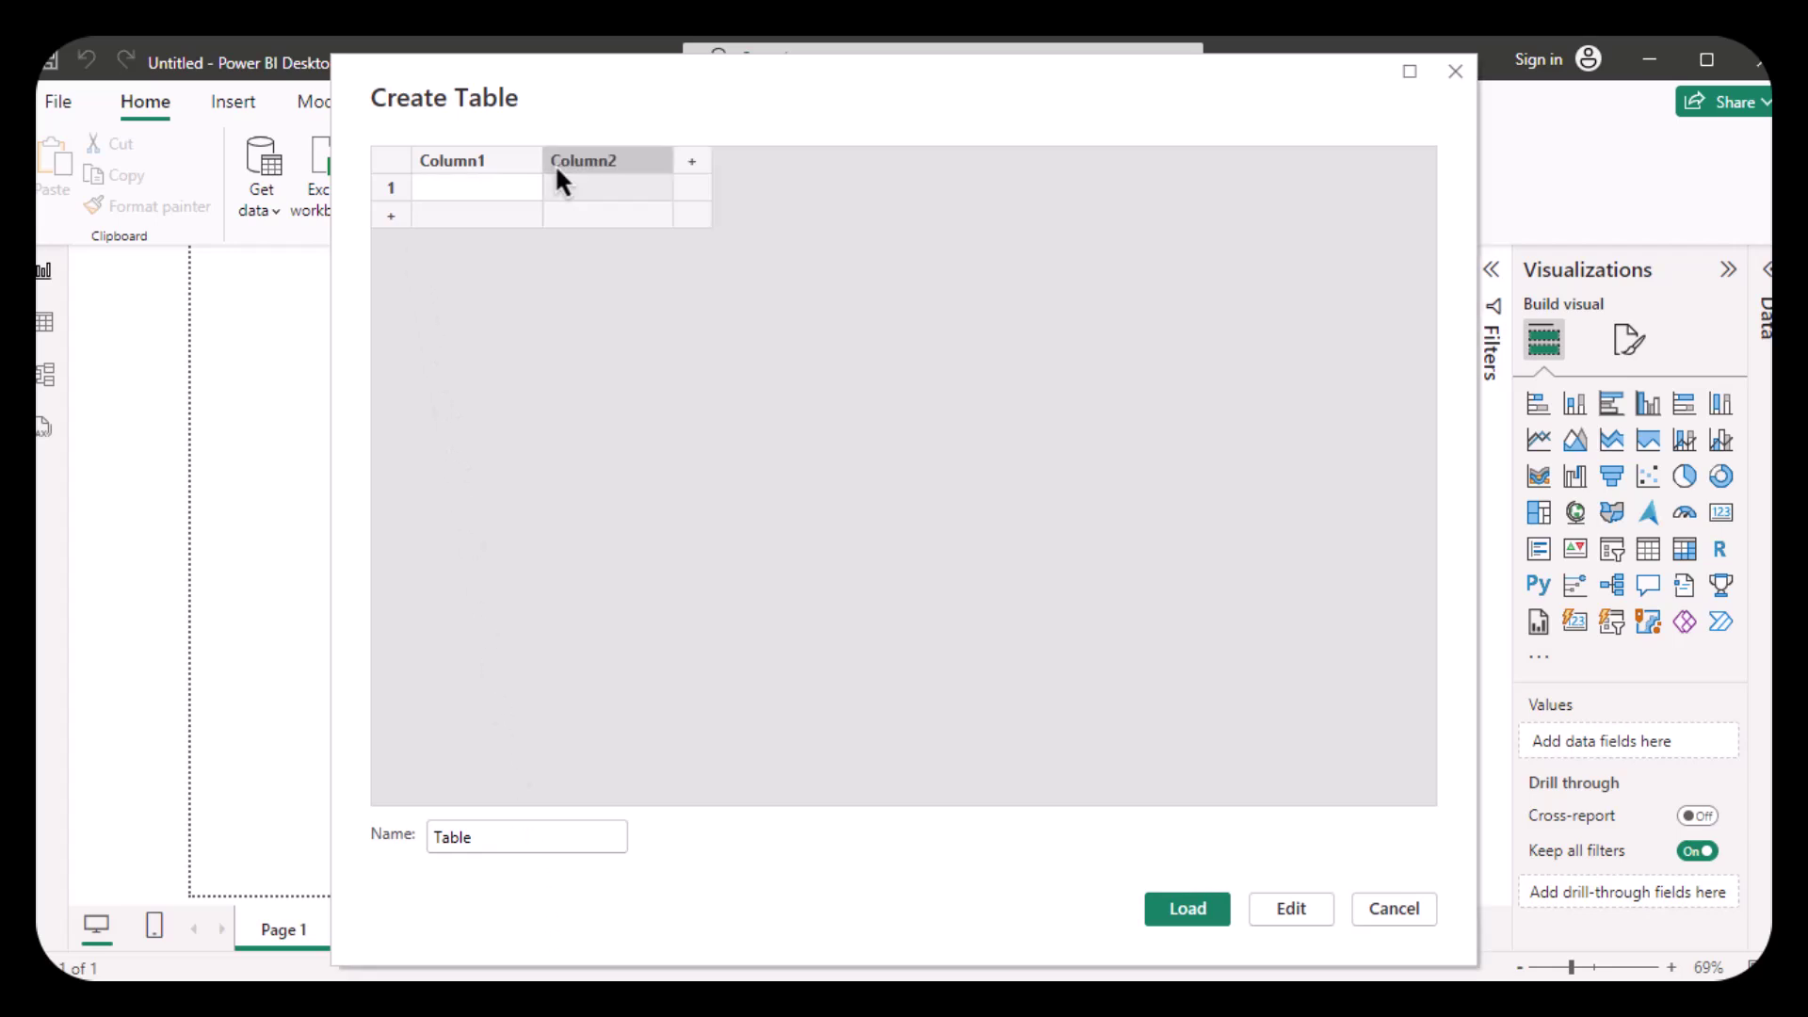
pyautogui.click(690, 160)
pyautogui.click(387, 216)
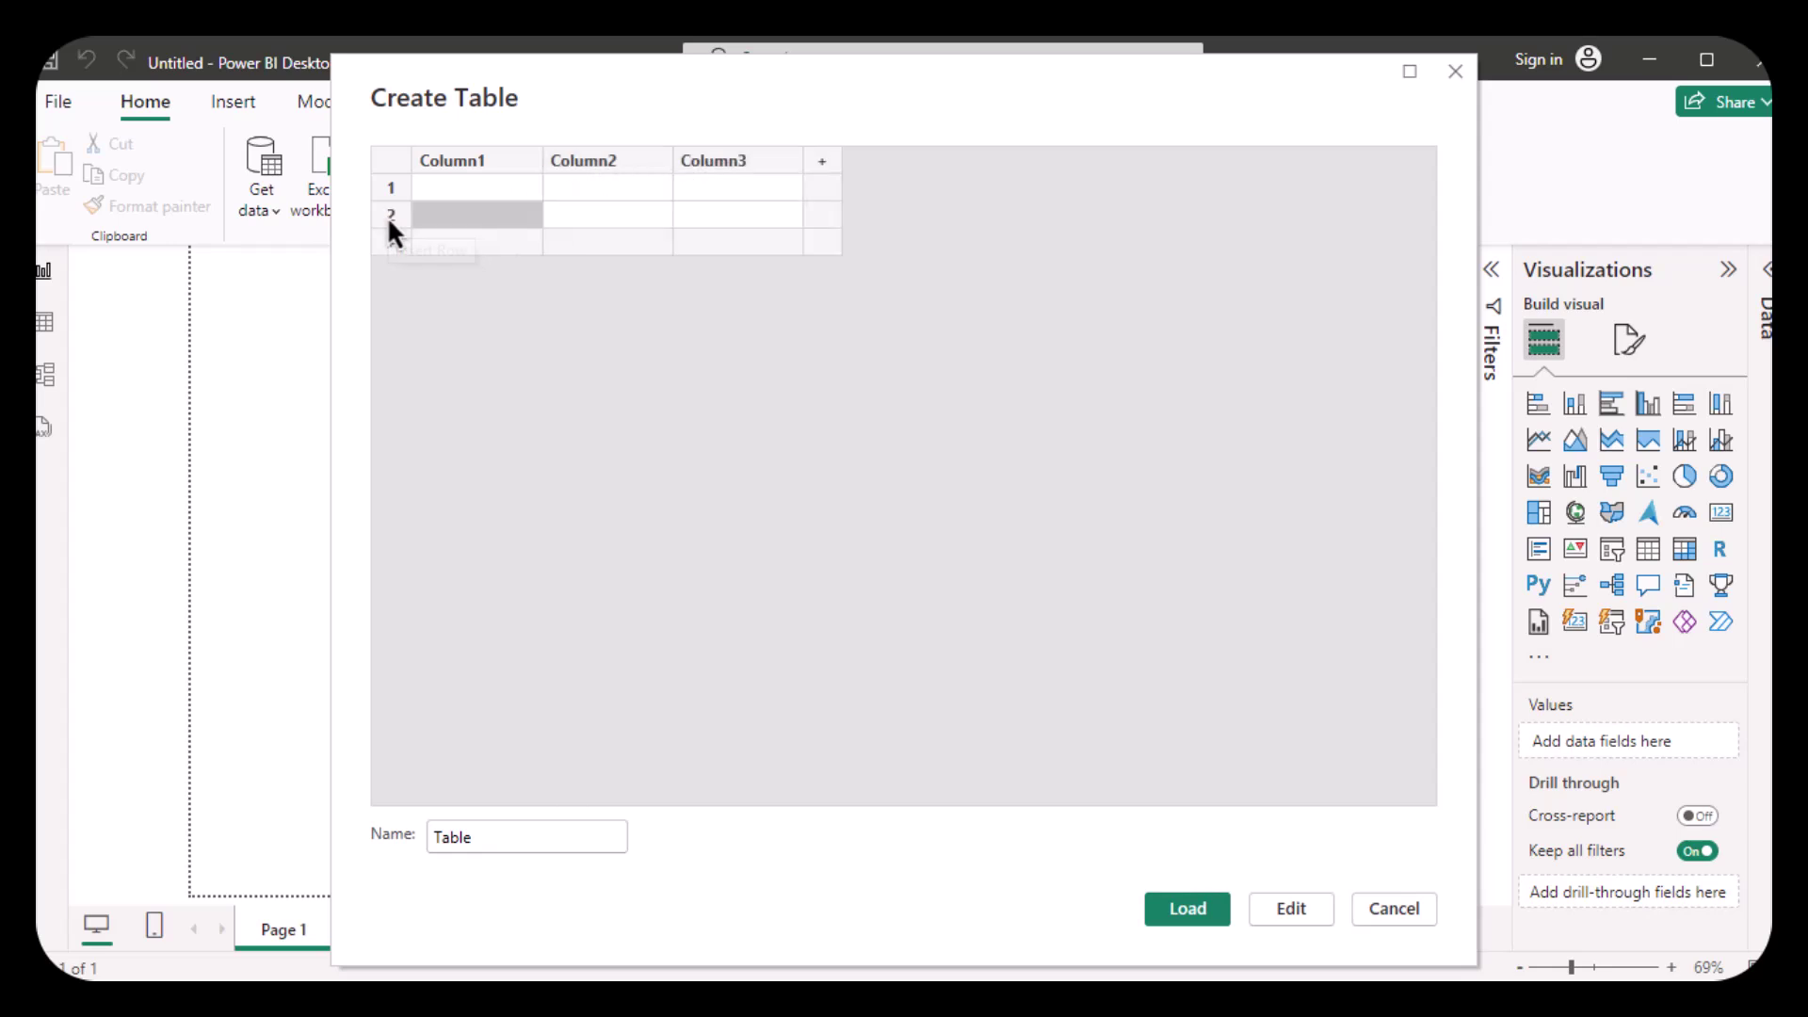
pyautogui.click(389, 244)
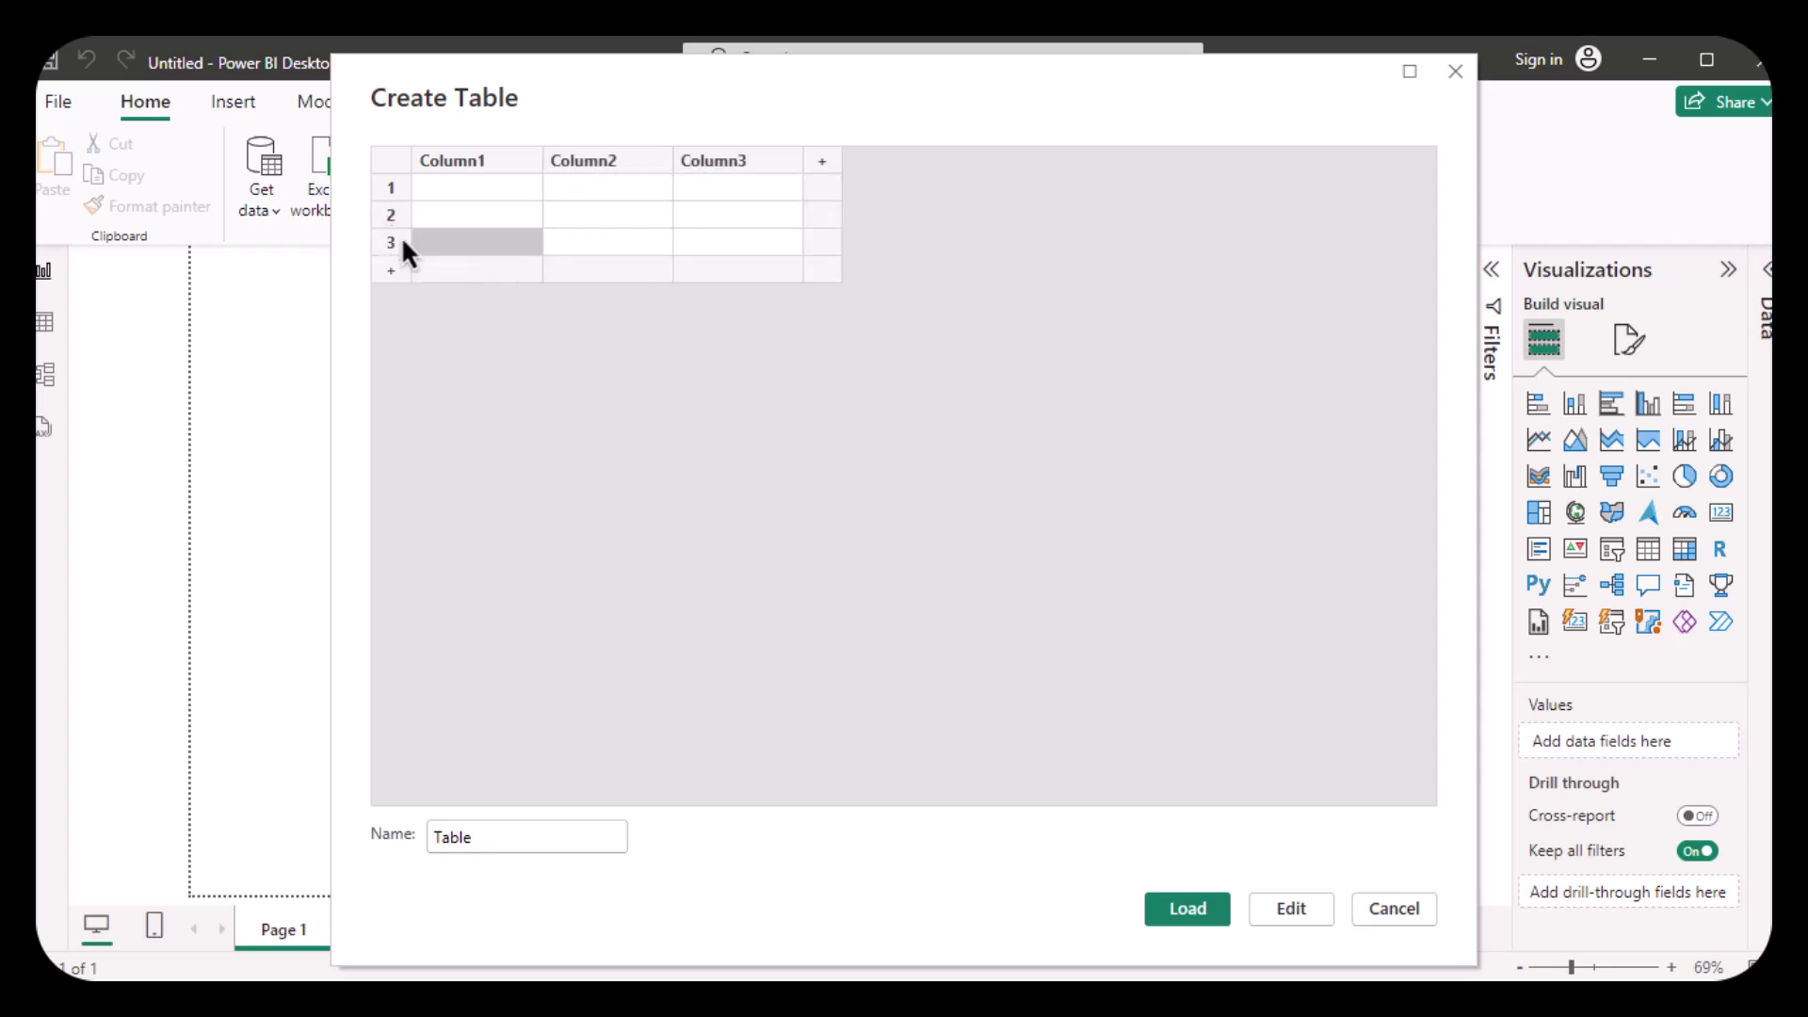
# Rename the three column headers to ID, Firstname and Lastname.
pyautogui.doubleClick(472, 166)
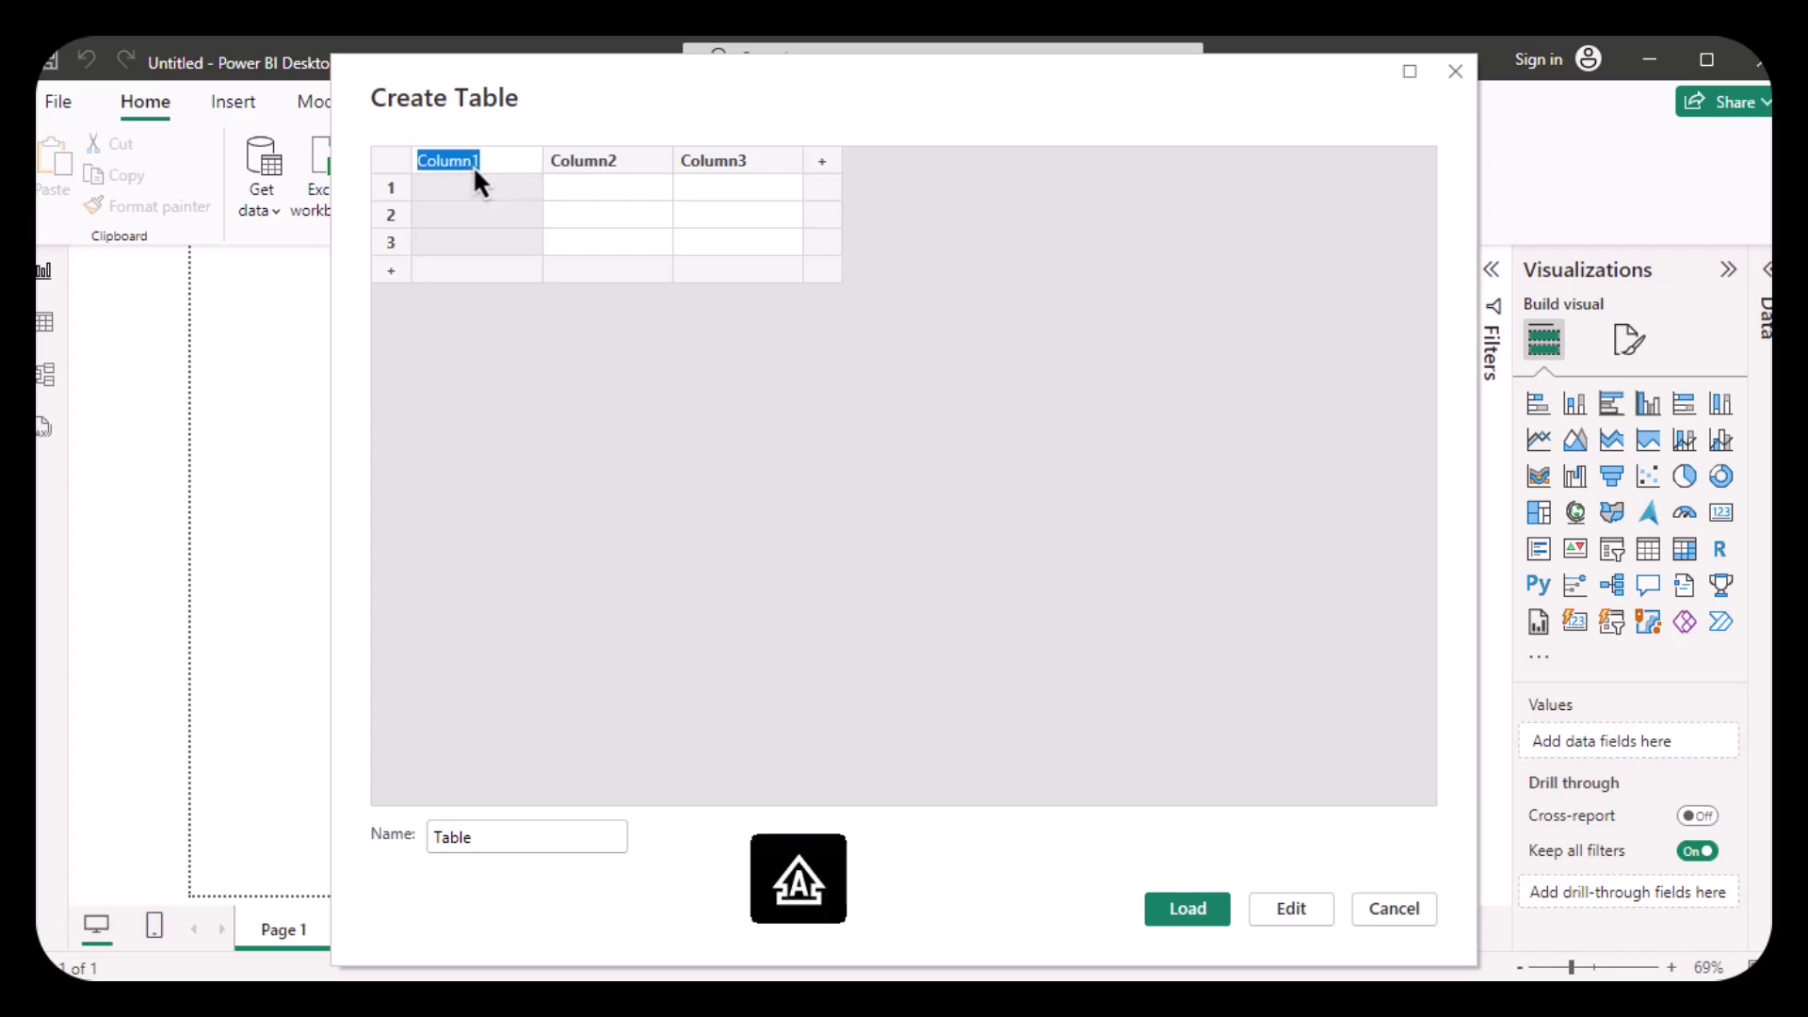
pyautogui.press('BackSpace')
pyautogui.write('ID')
pyautogui.doubleClick(597, 160)
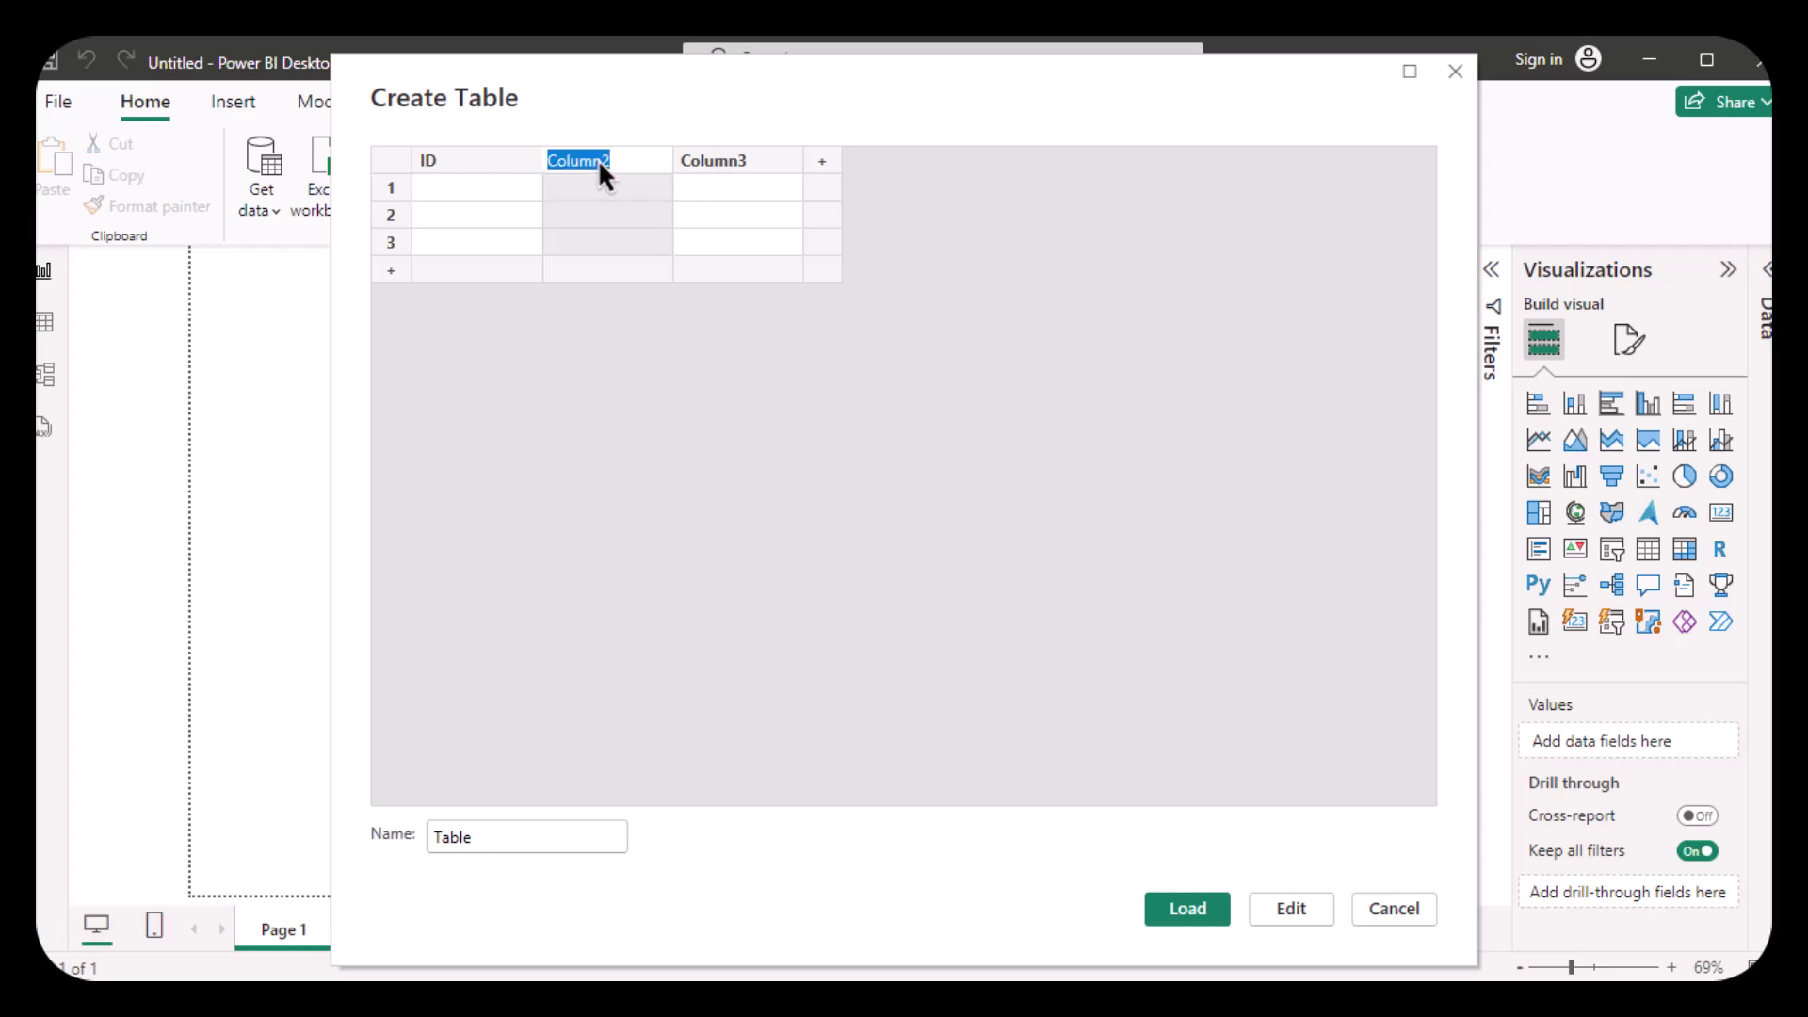
pyautogui.write('Firstname')
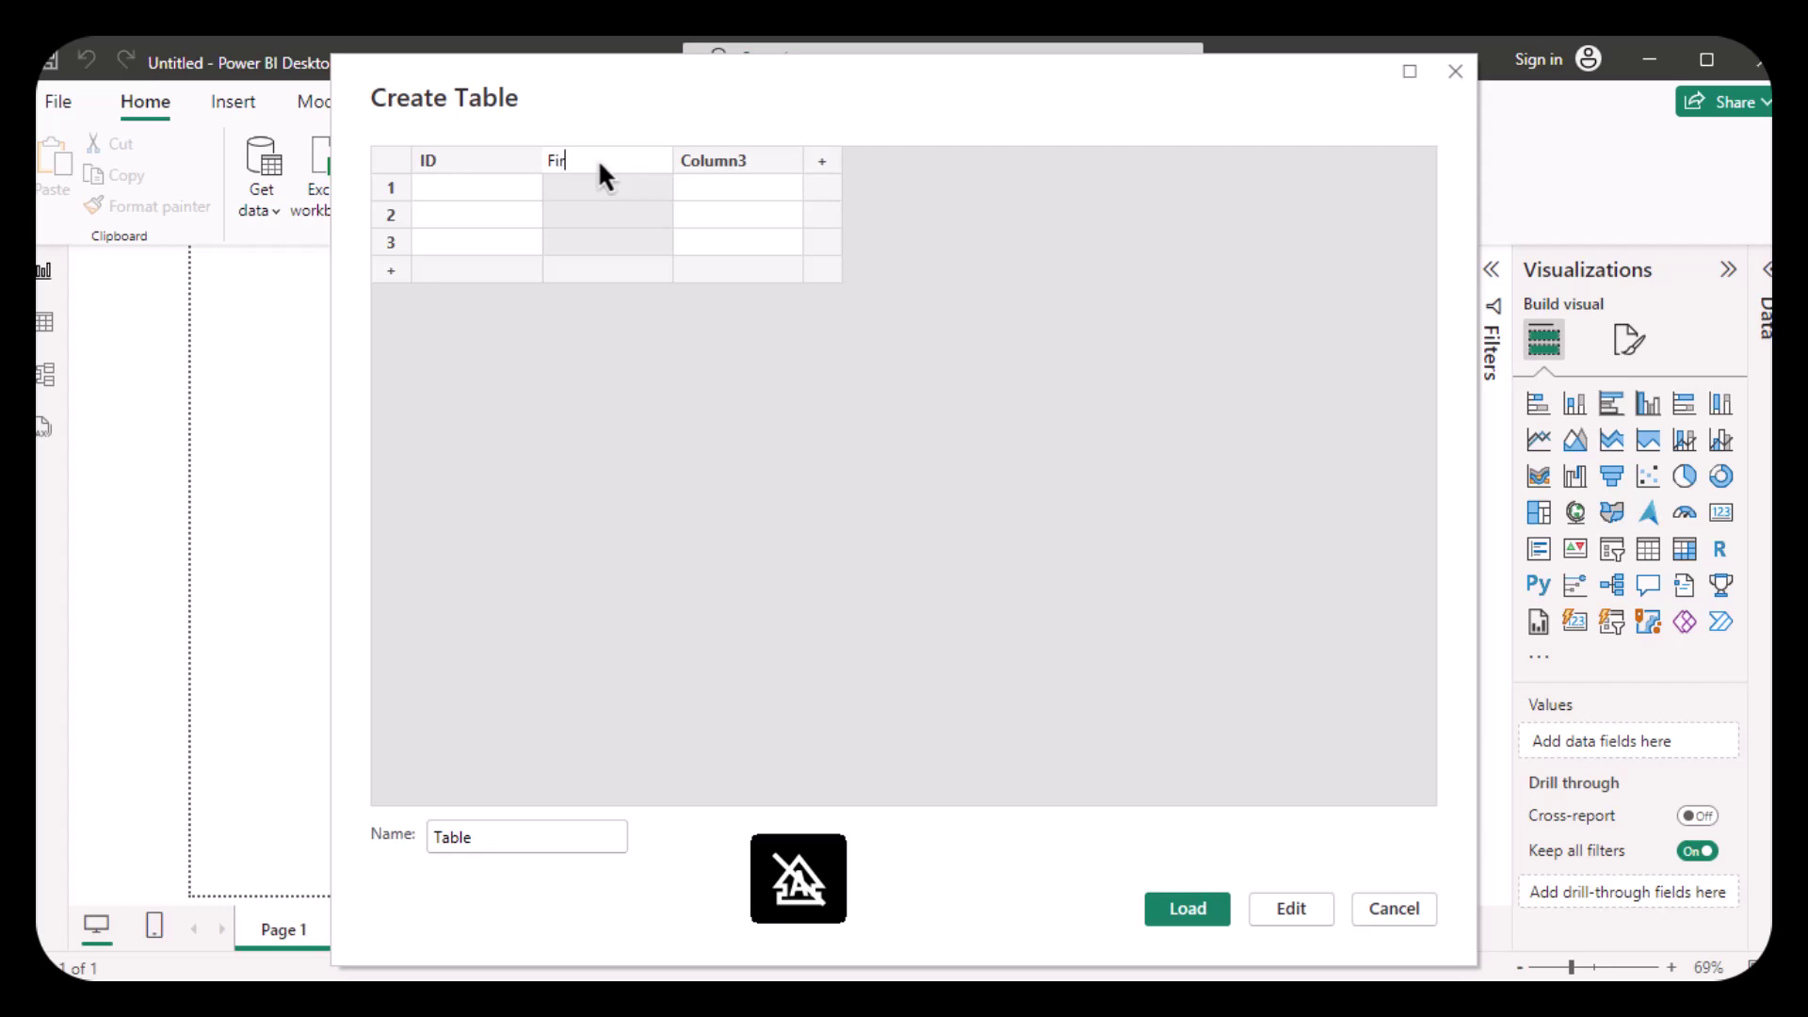
pyautogui.doubleClick(715, 160)
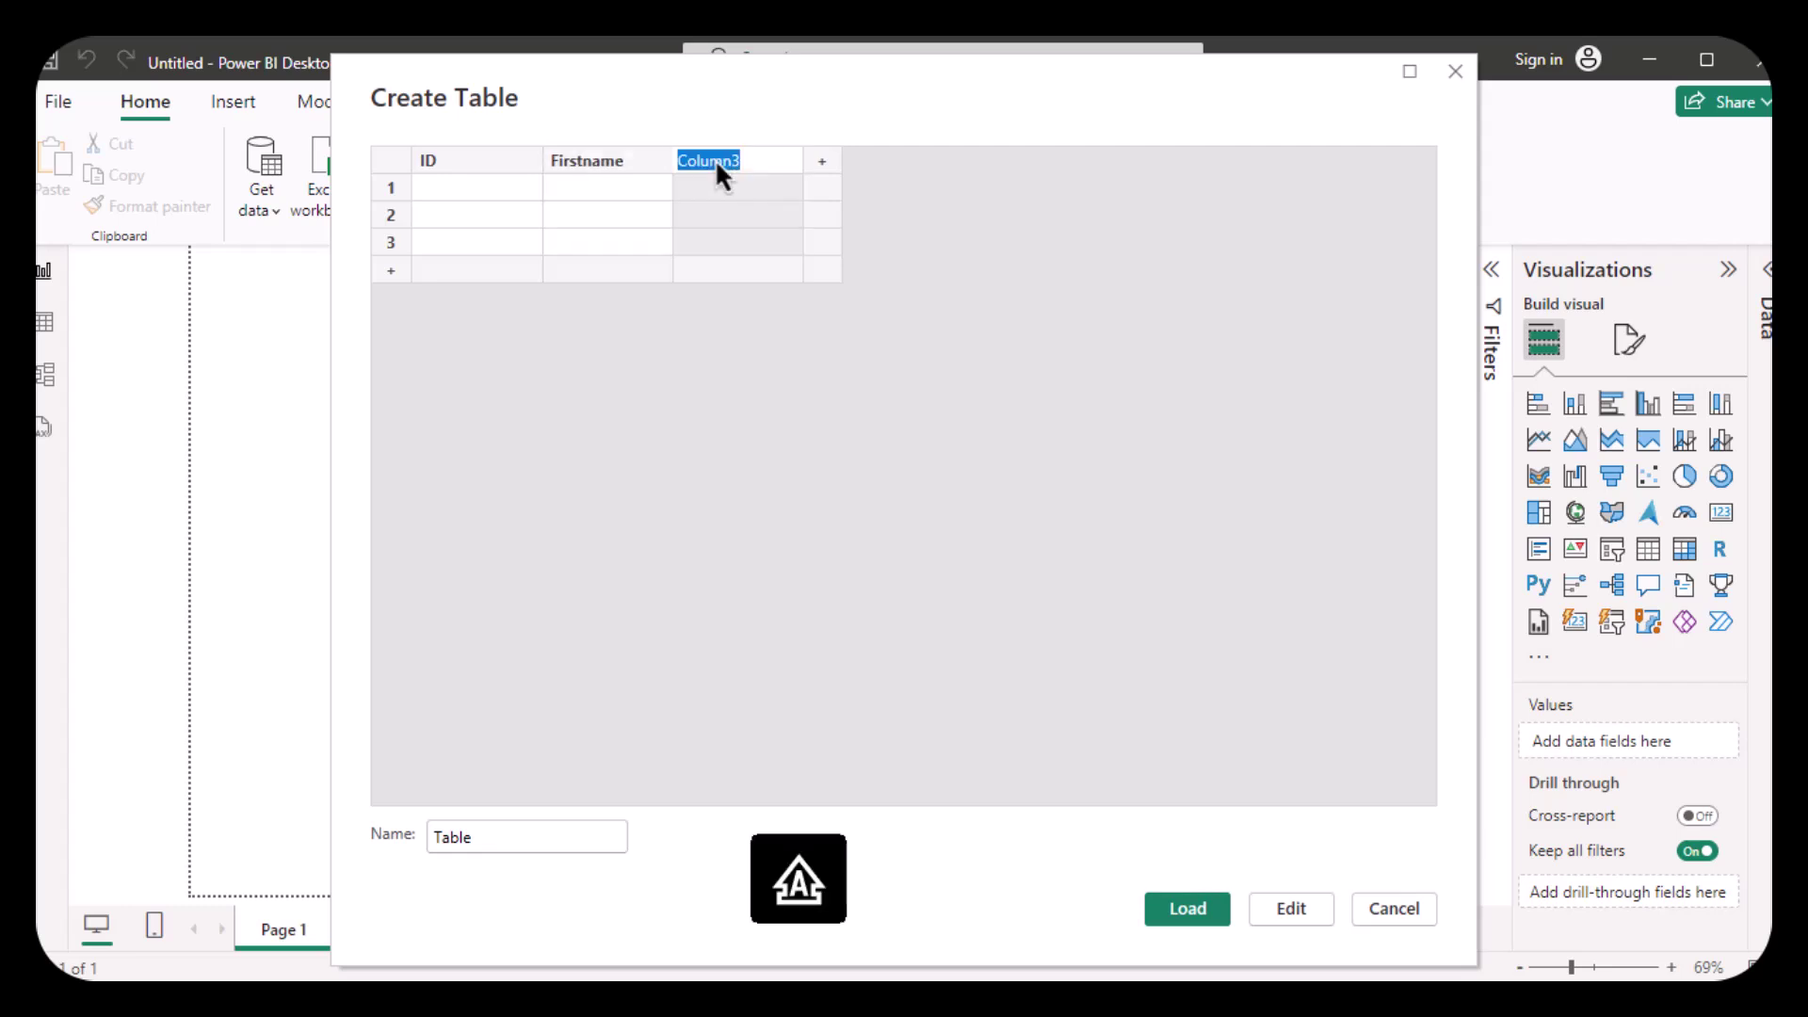
pyautogui.write('Lastnam')
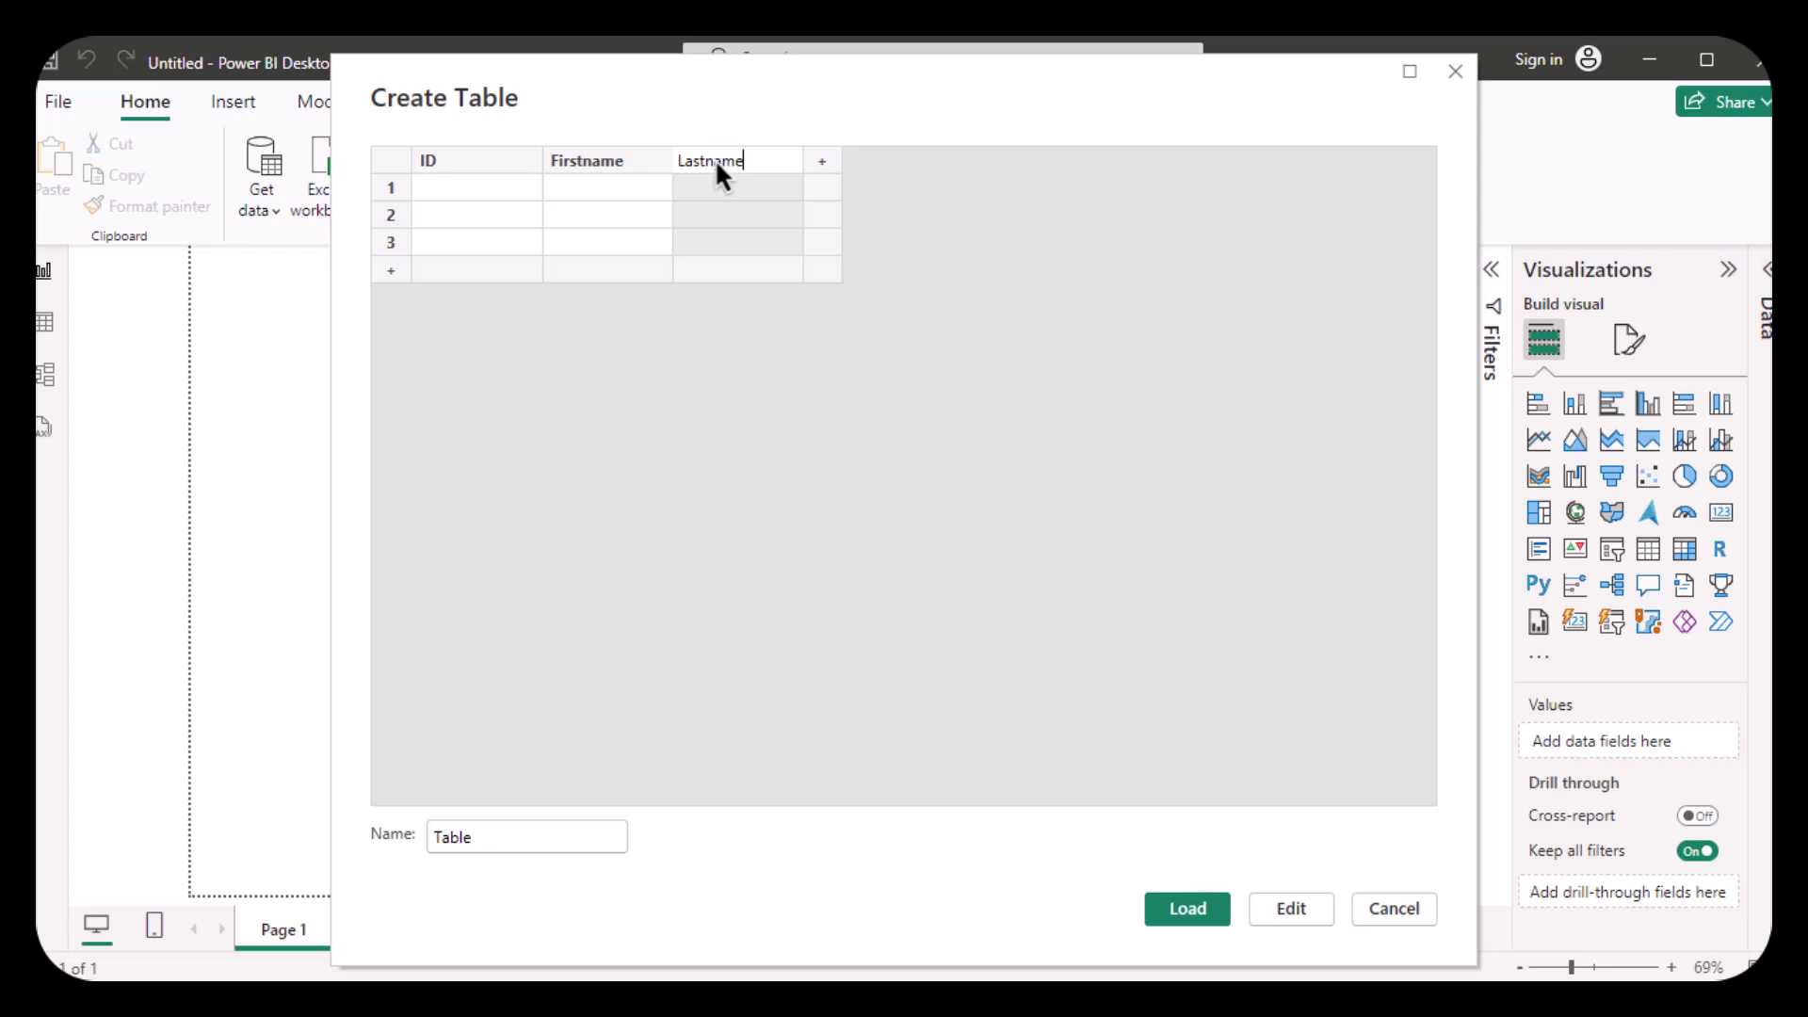
pyautogui.write('e')
# Fill the three rows with IDs 1, 2 and 3 and each person's first and last name.
pyautogui.click(484, 189)
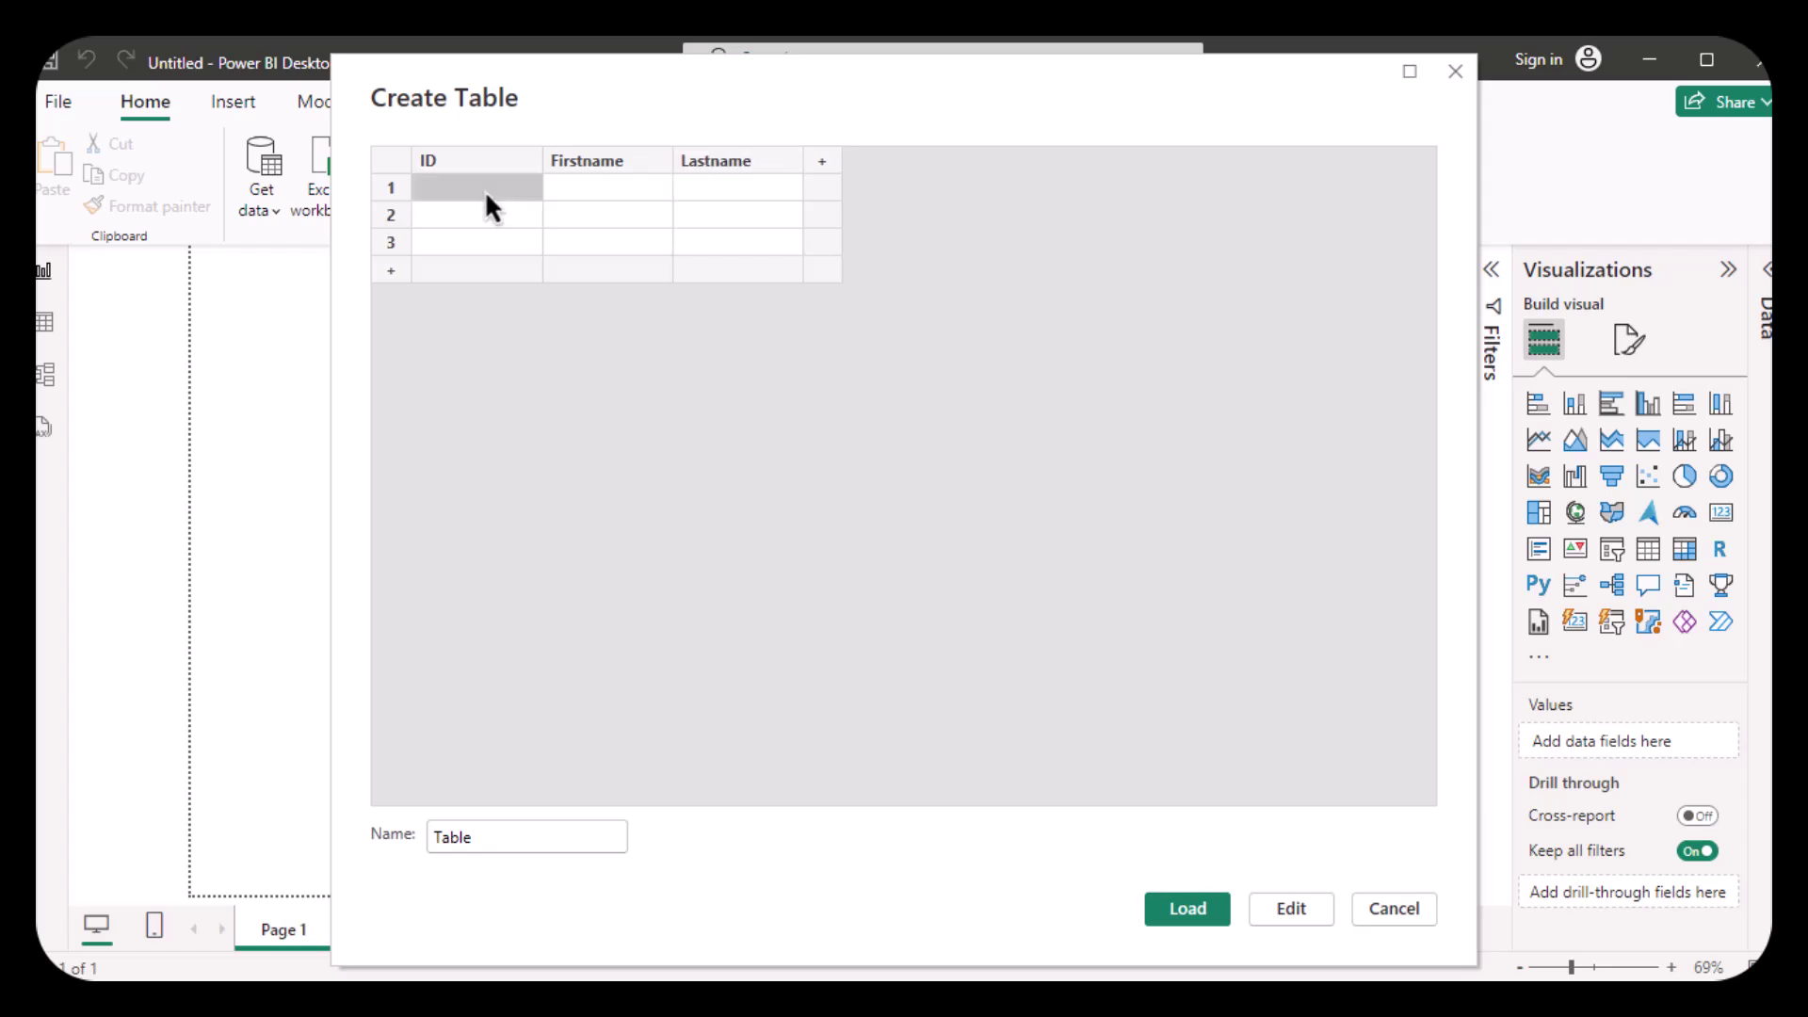
pyautogui.write('1')
pyautogui.press('Return')
pyautogui.write('2')
pyautogui.press('Return')
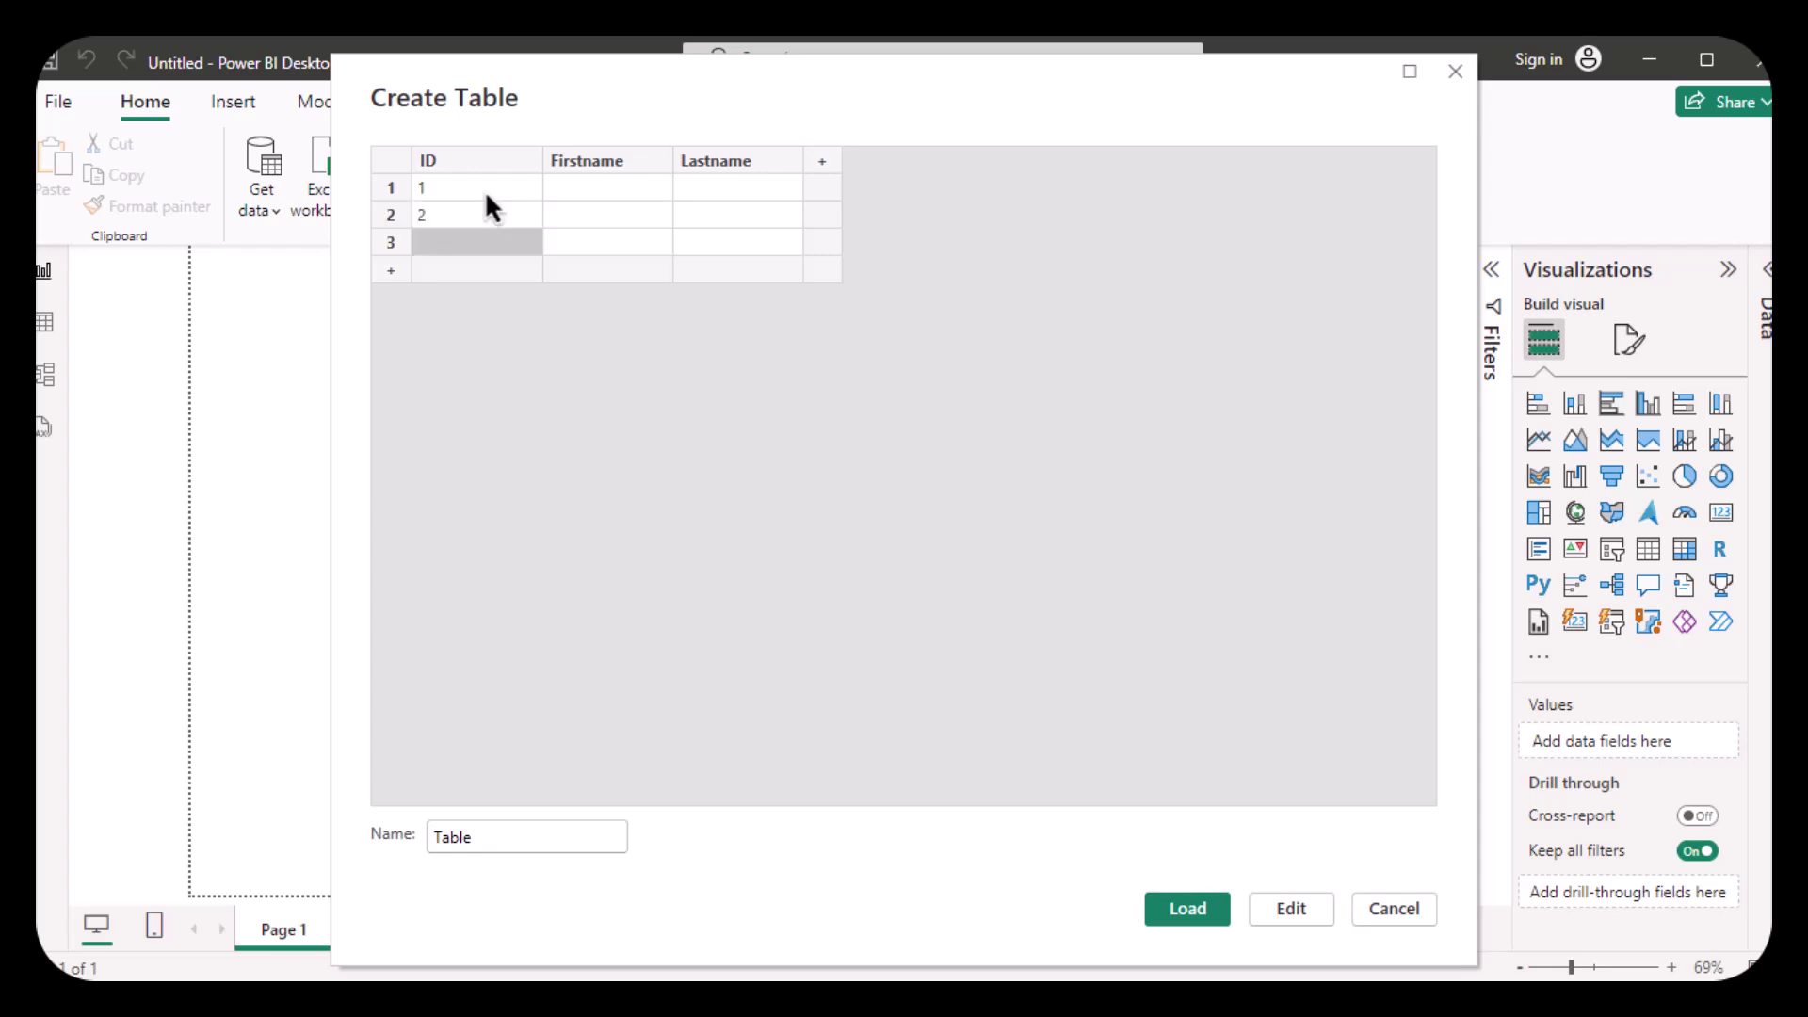
pyautogui.write('3')
pyautogui.click(562, 188)
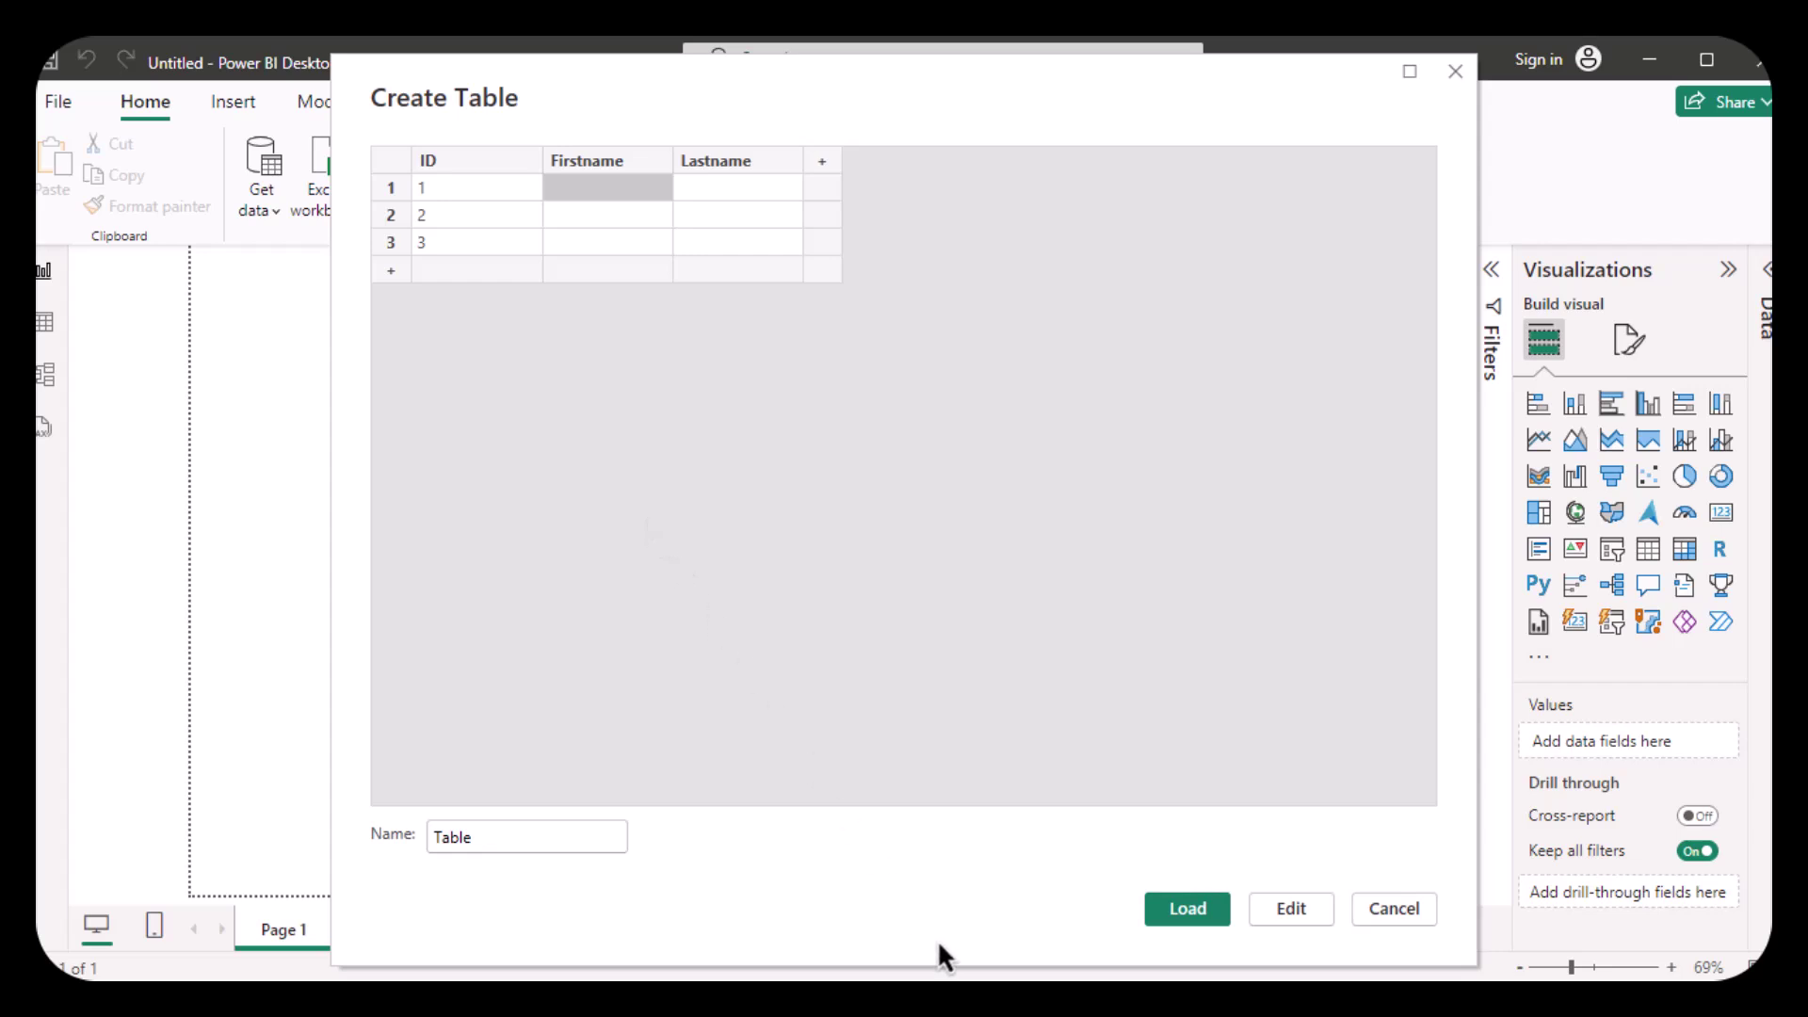
pyautogui.write('Hannah\tRoss Monica\tOlivia Sarah\tJoseph')
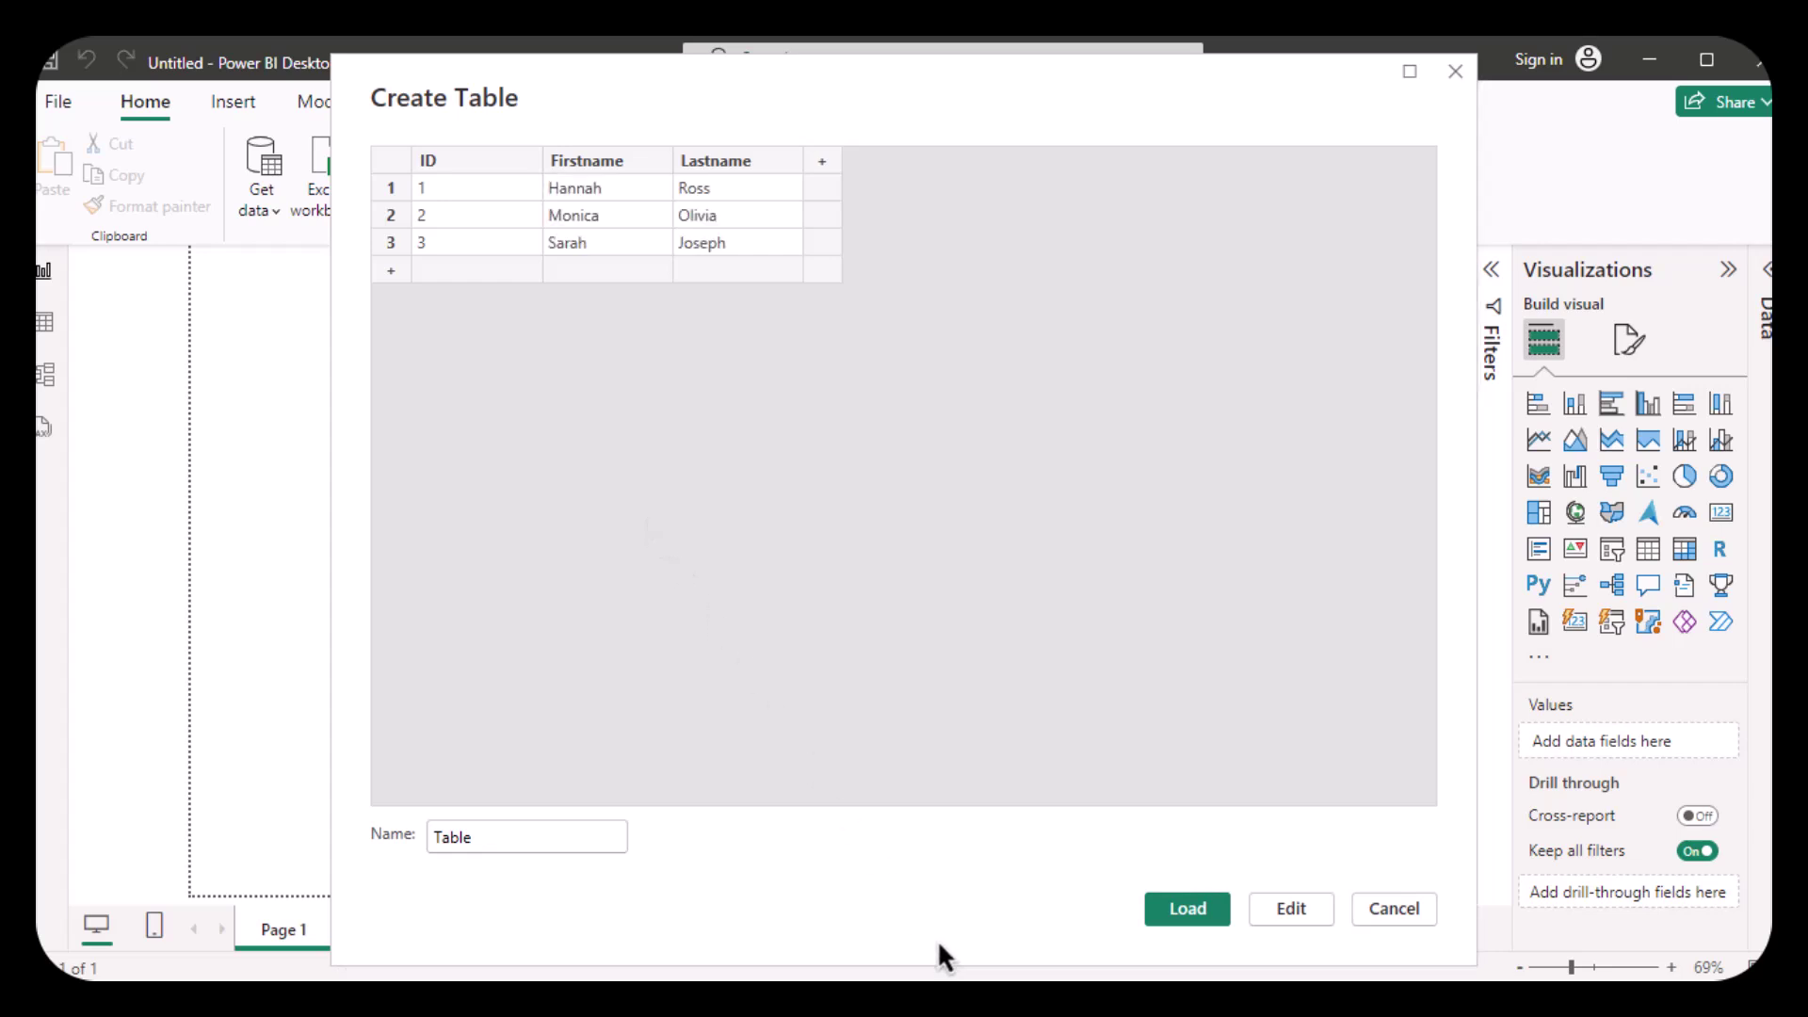
# Load the entered table into the report's data model under the name Table.
pyautogui.rightClick(390, 258)
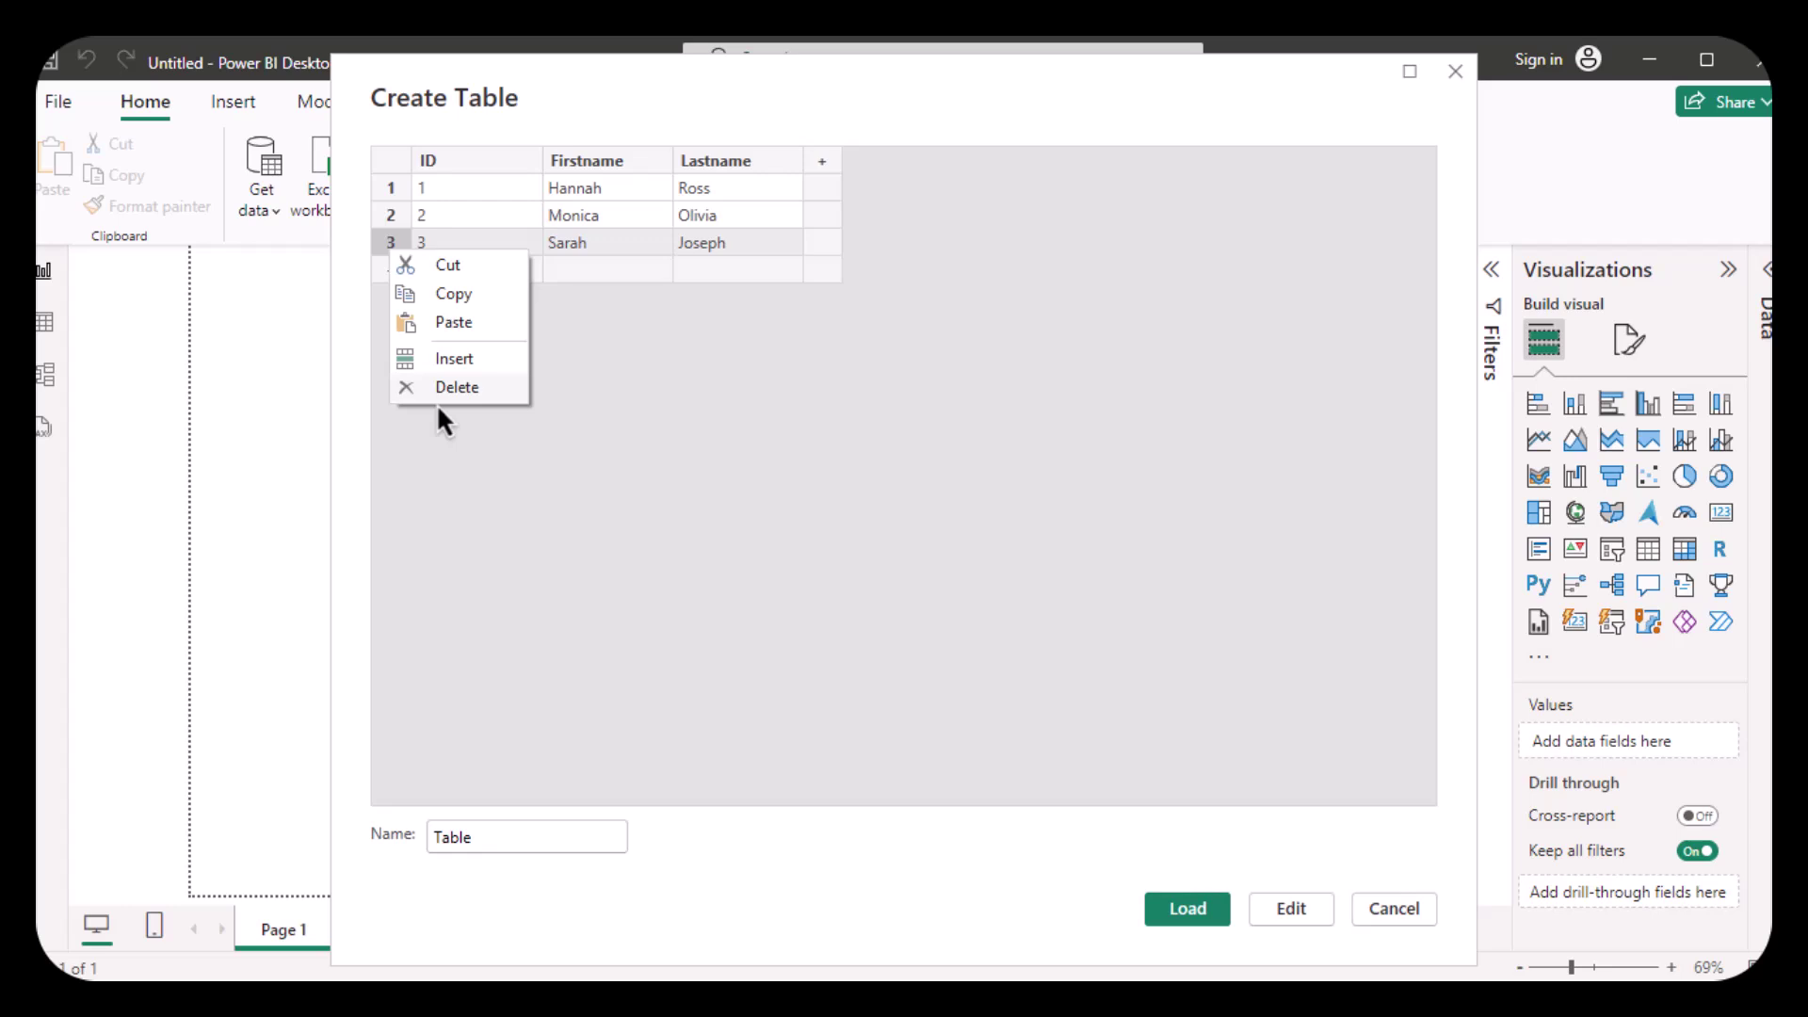
pyautogui.click(630, 361)
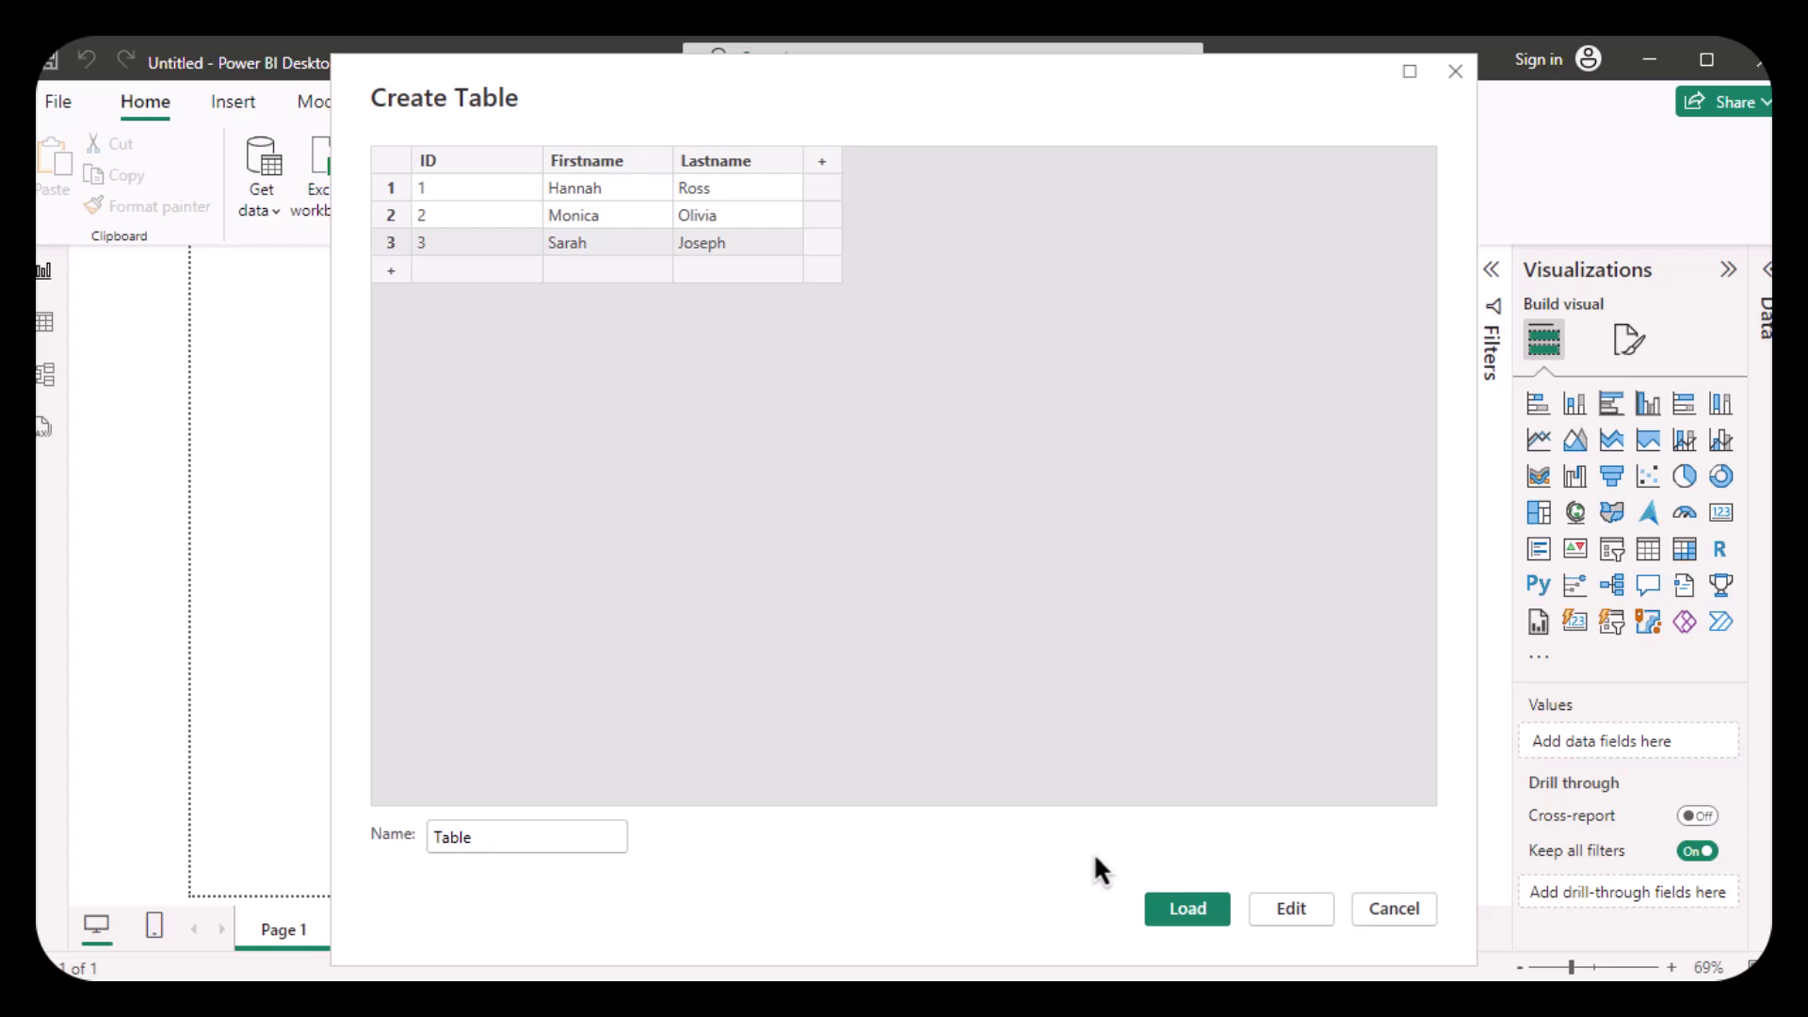
pyautogui.click(1175, 906)
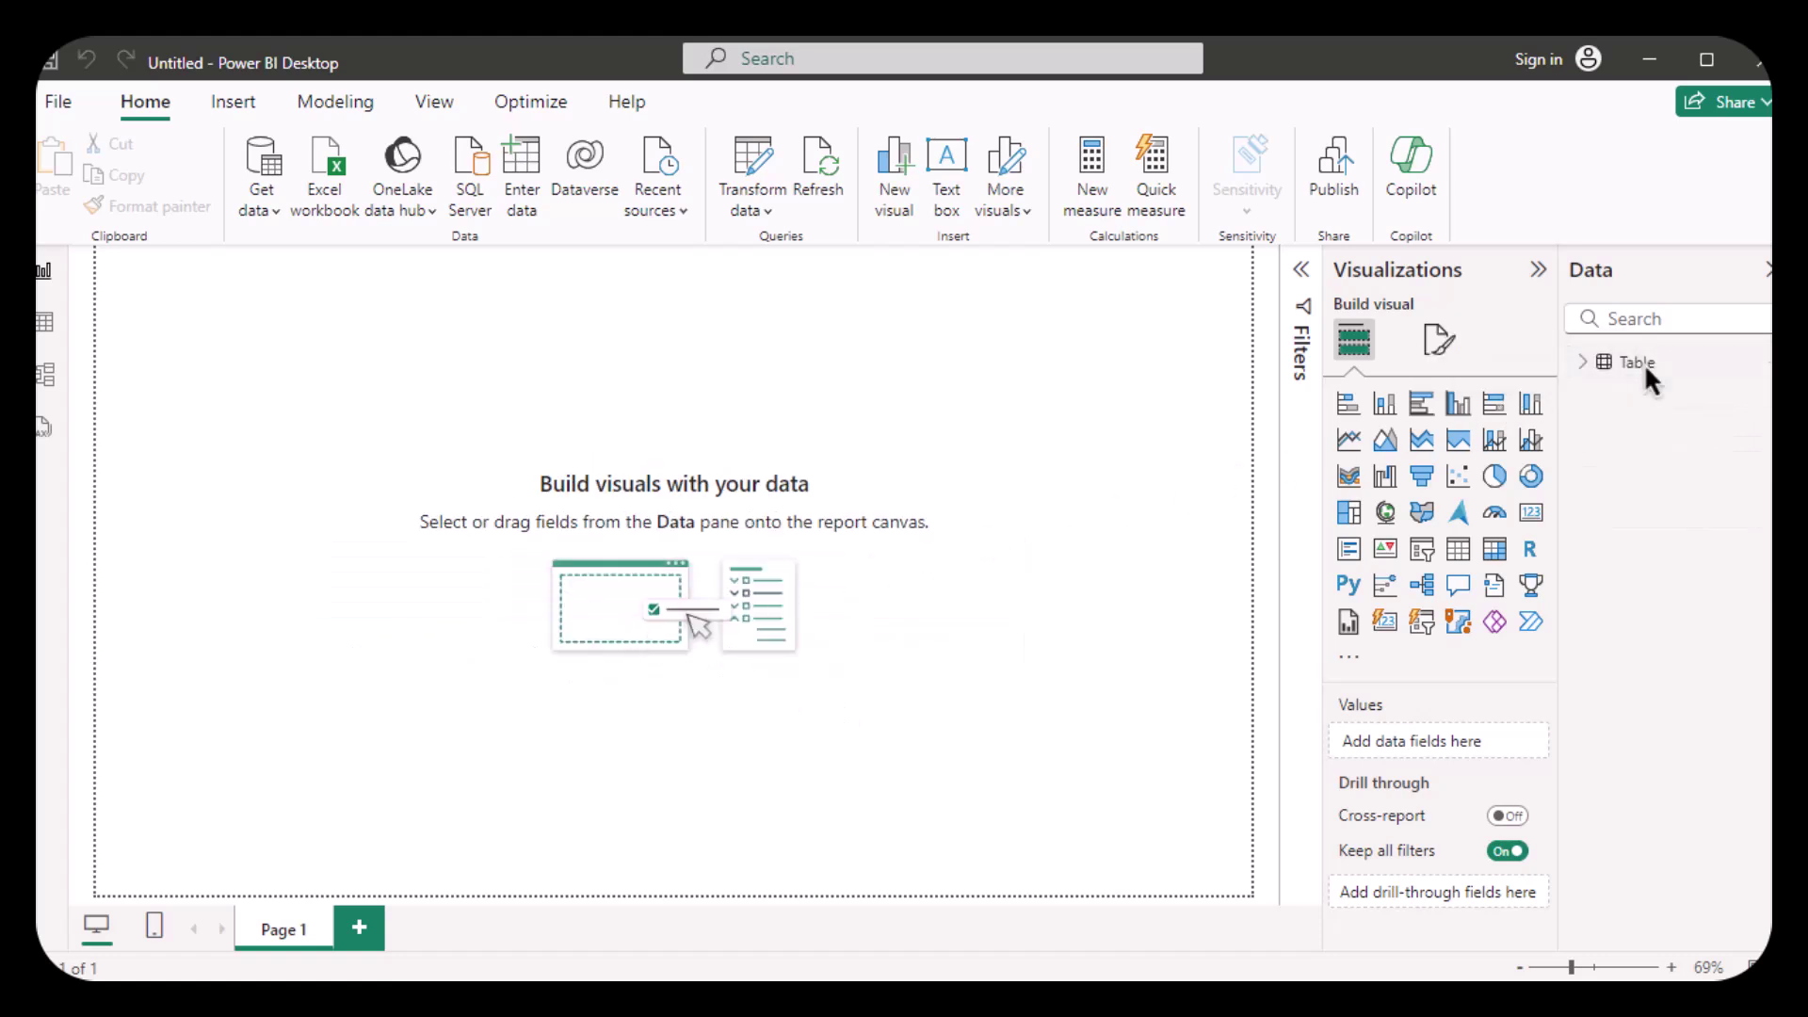
# Expand the loaded table's field list and check its rows in table view, returning to report view.
pyautogui.click(1590, 367)
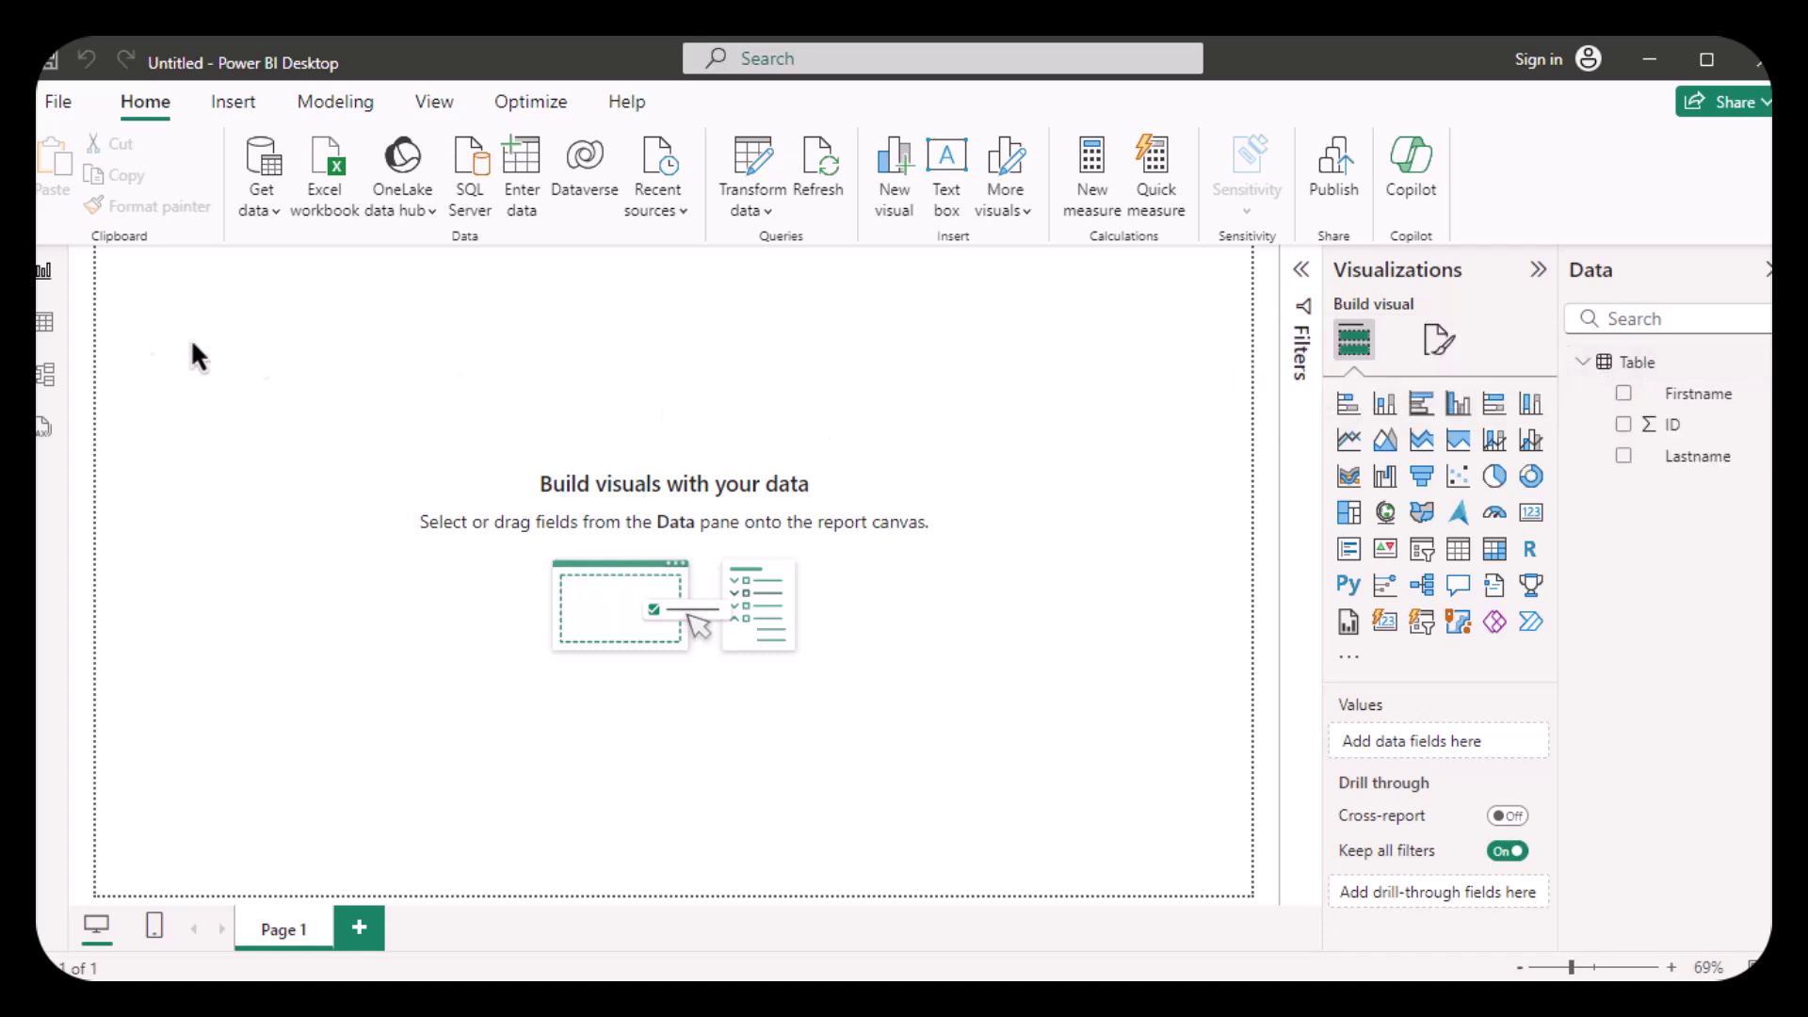
pyautogui.click(47, 324)
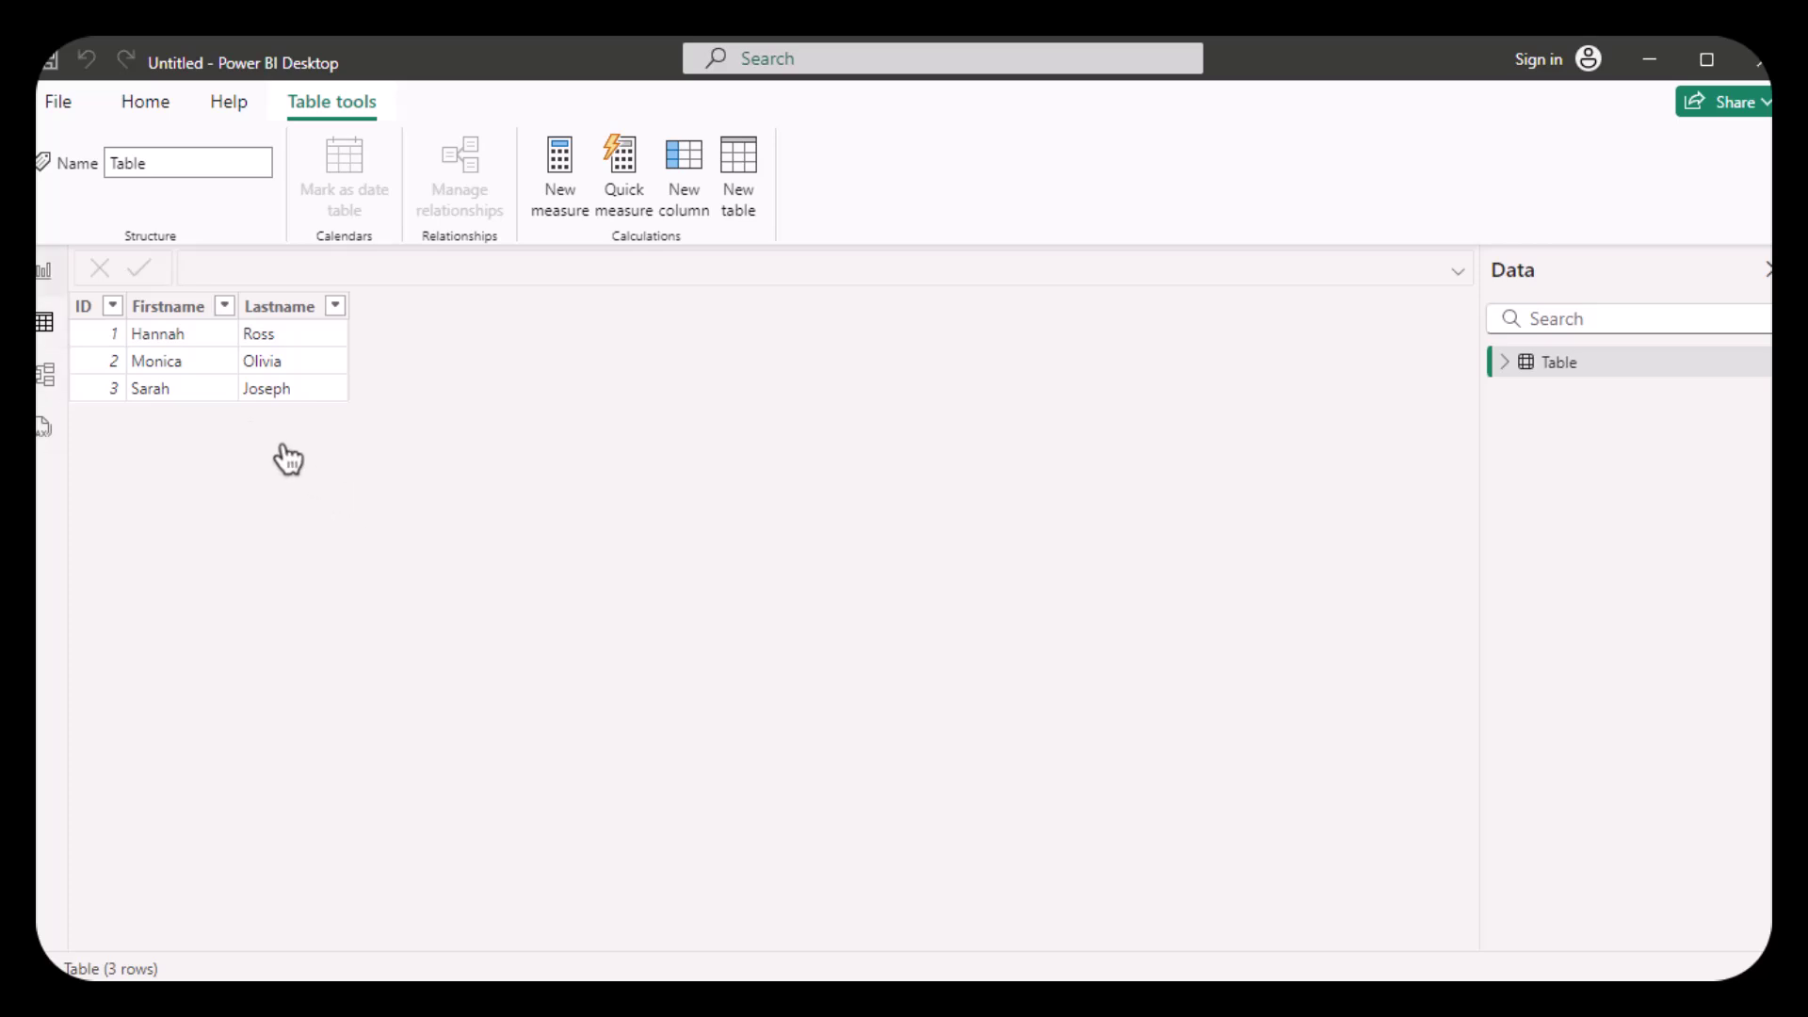
pyautogui.click(43, 273)
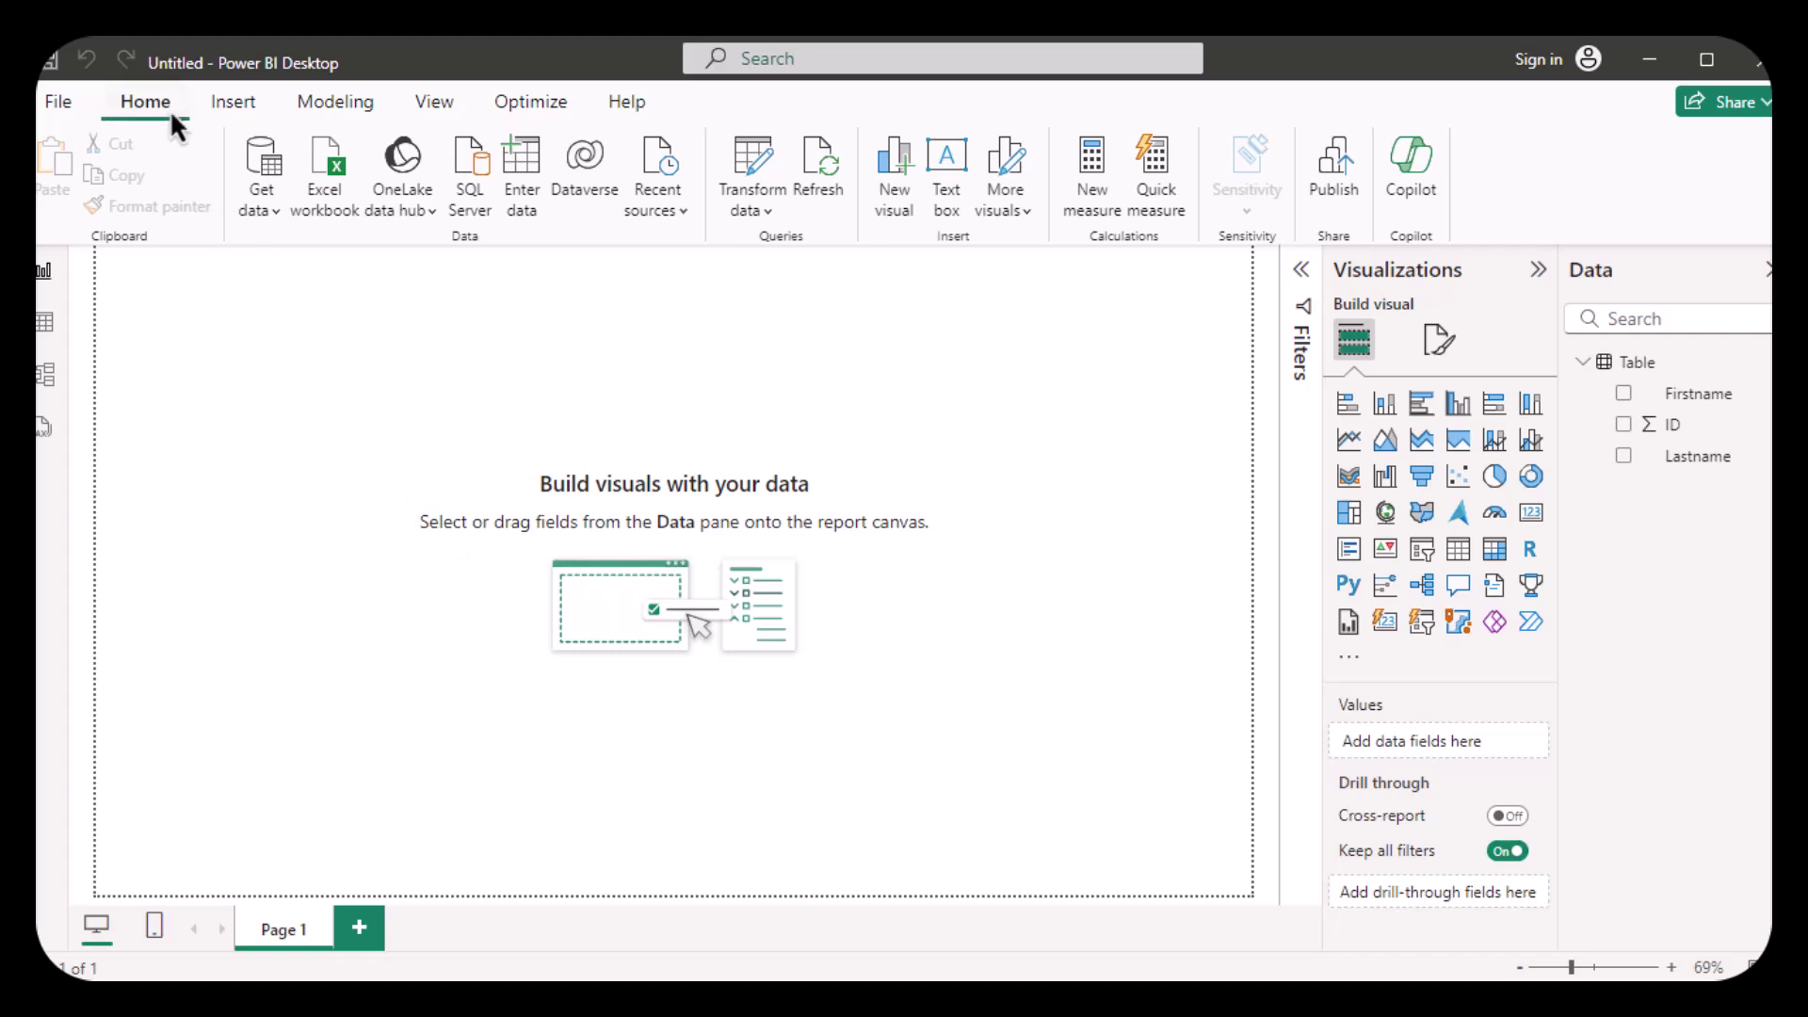
# Inspect the table's query in the Power Query Editor and close the editor.
pyautogui.click(762, 213)
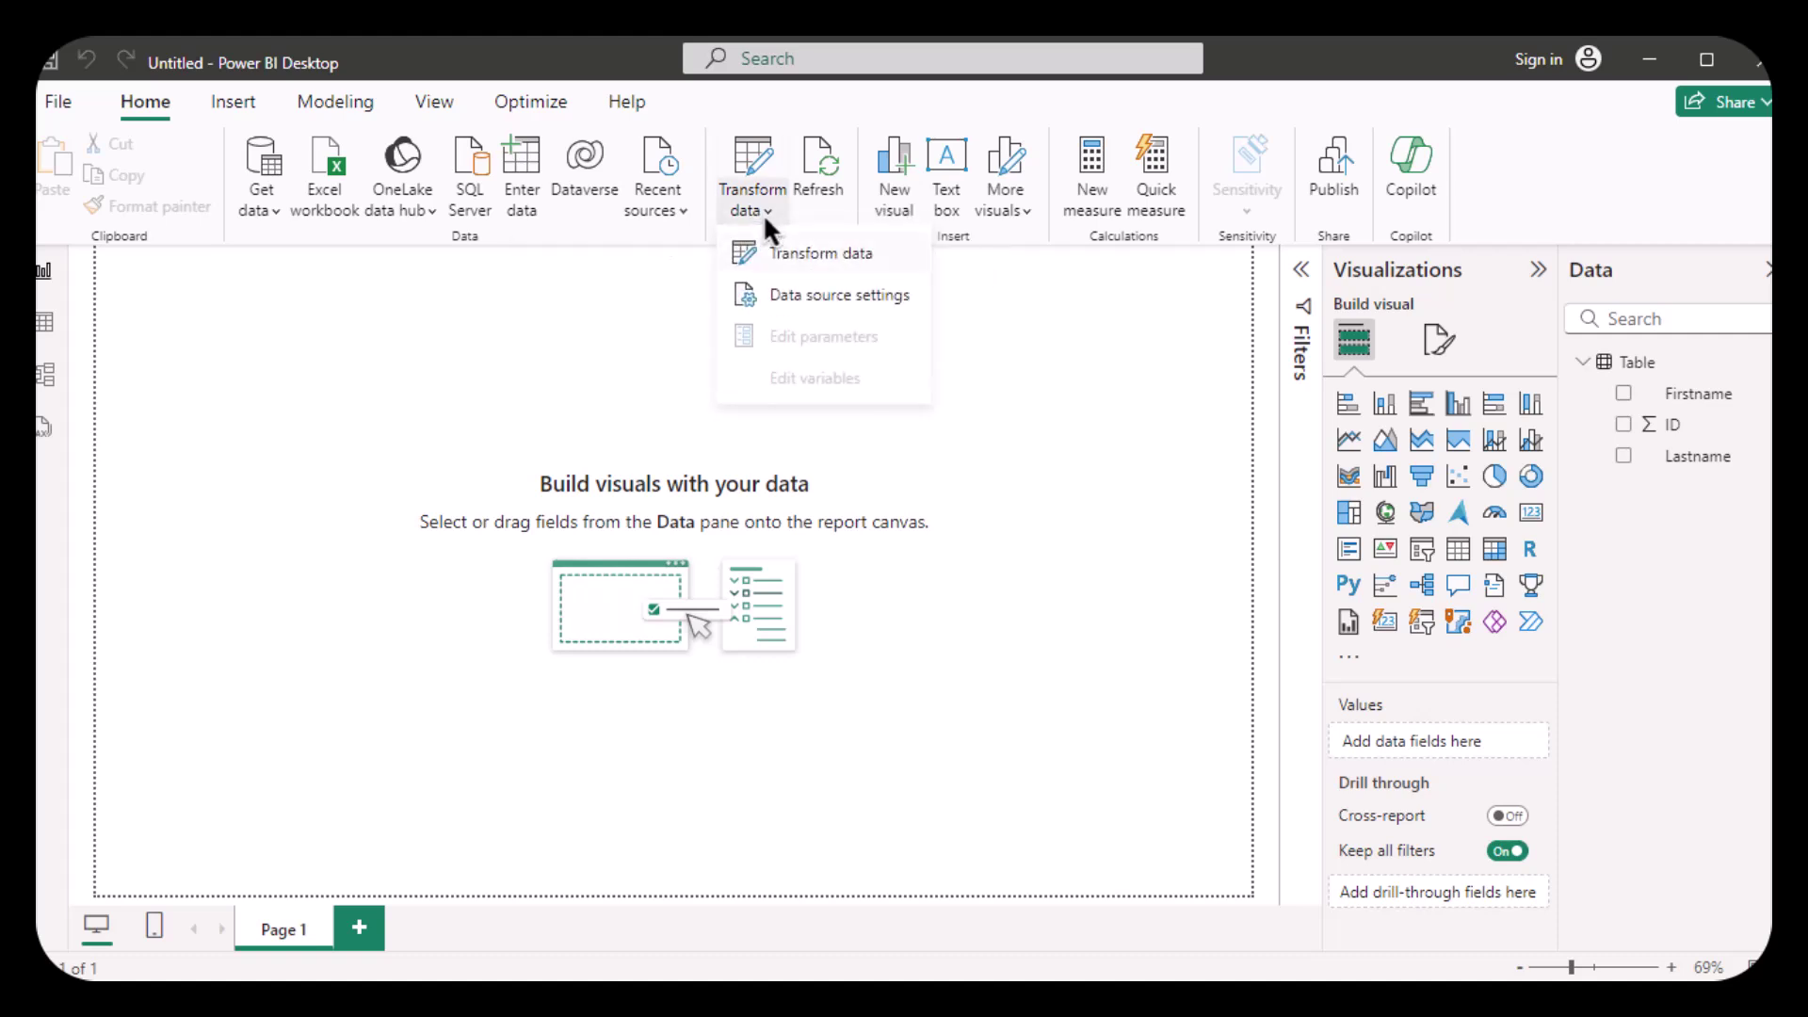
pyautogui.click(797, 254)
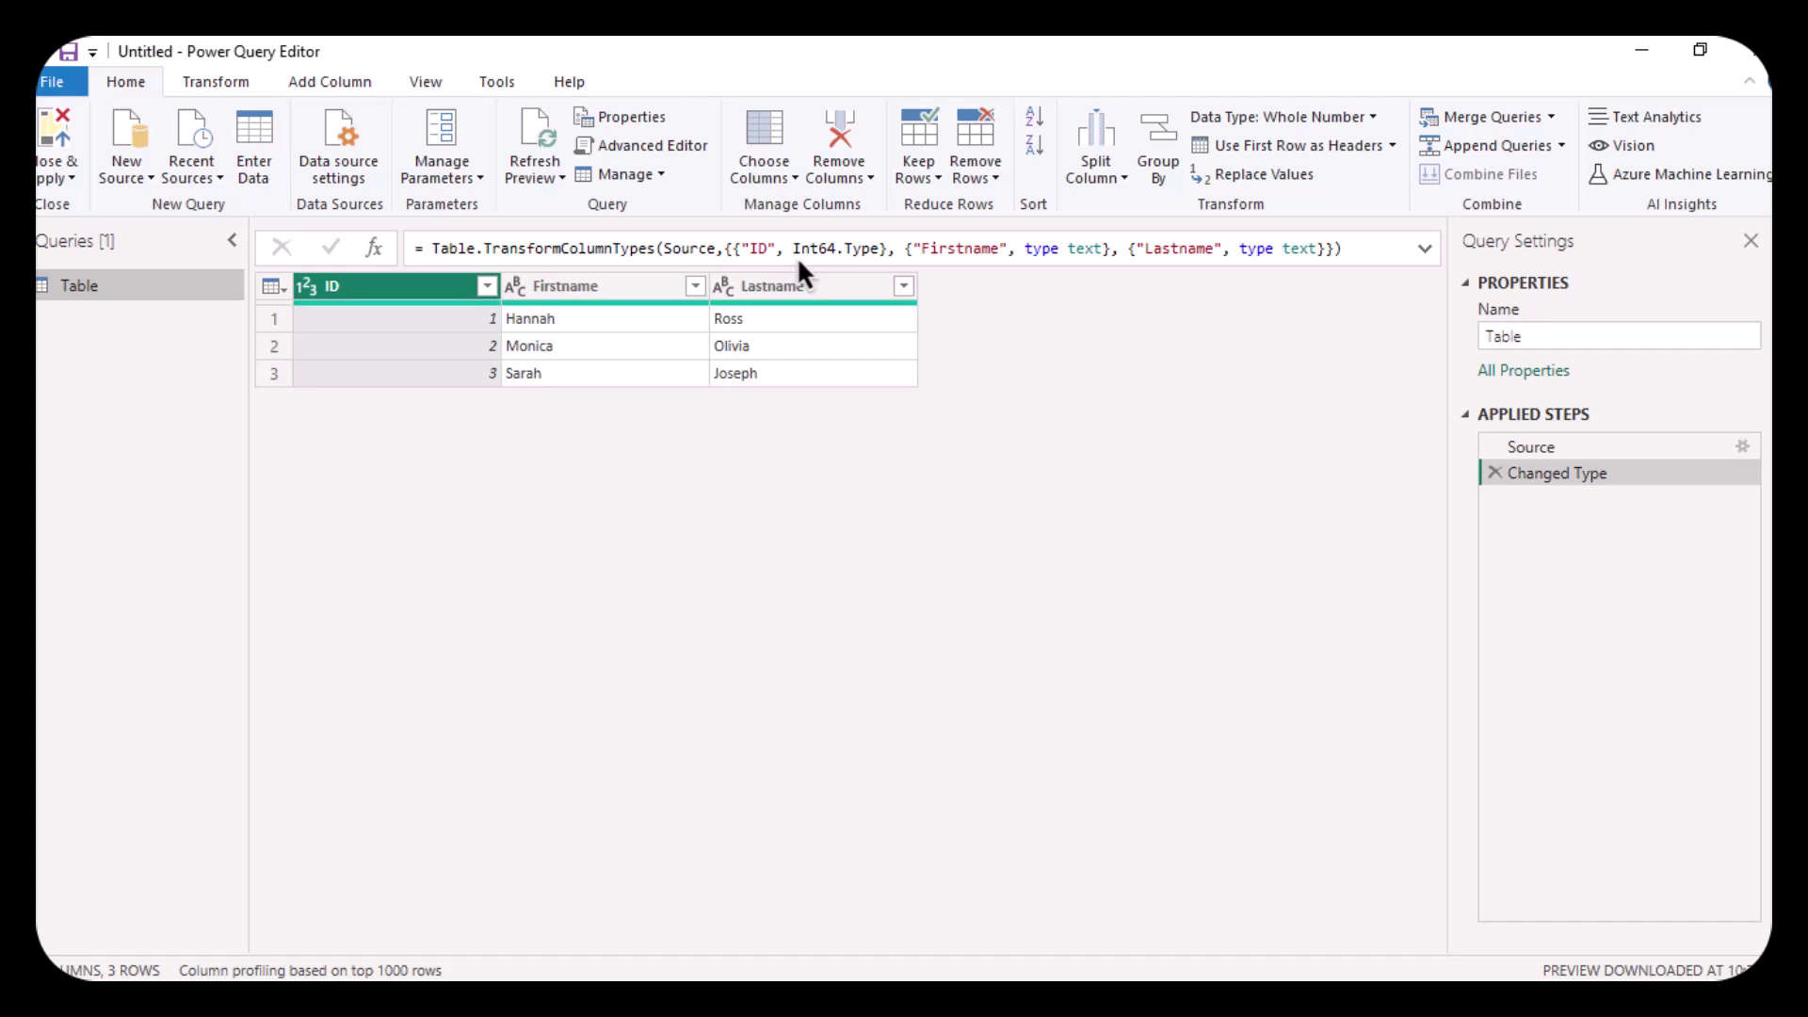
pyautogui.click(1748, 53)
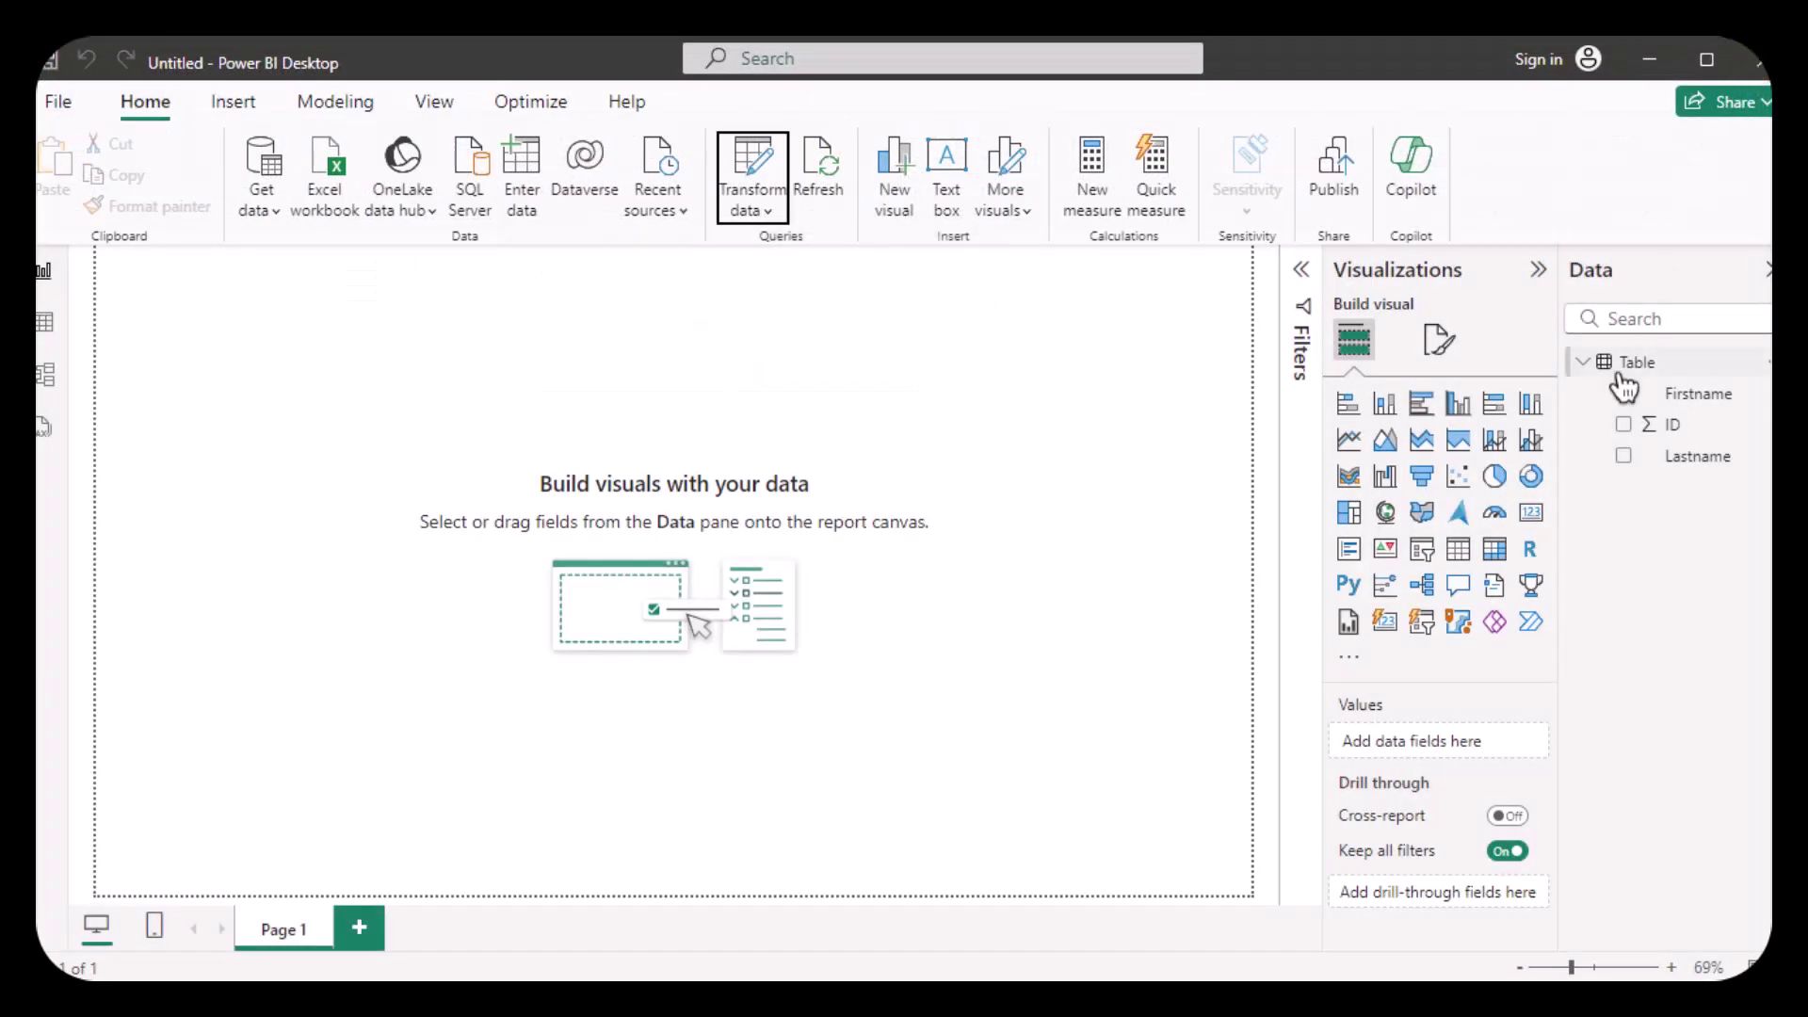
# Open the table's query for editing and bring up the entered data behind its Source step.
pyautogui.rightClick(1625, 384)
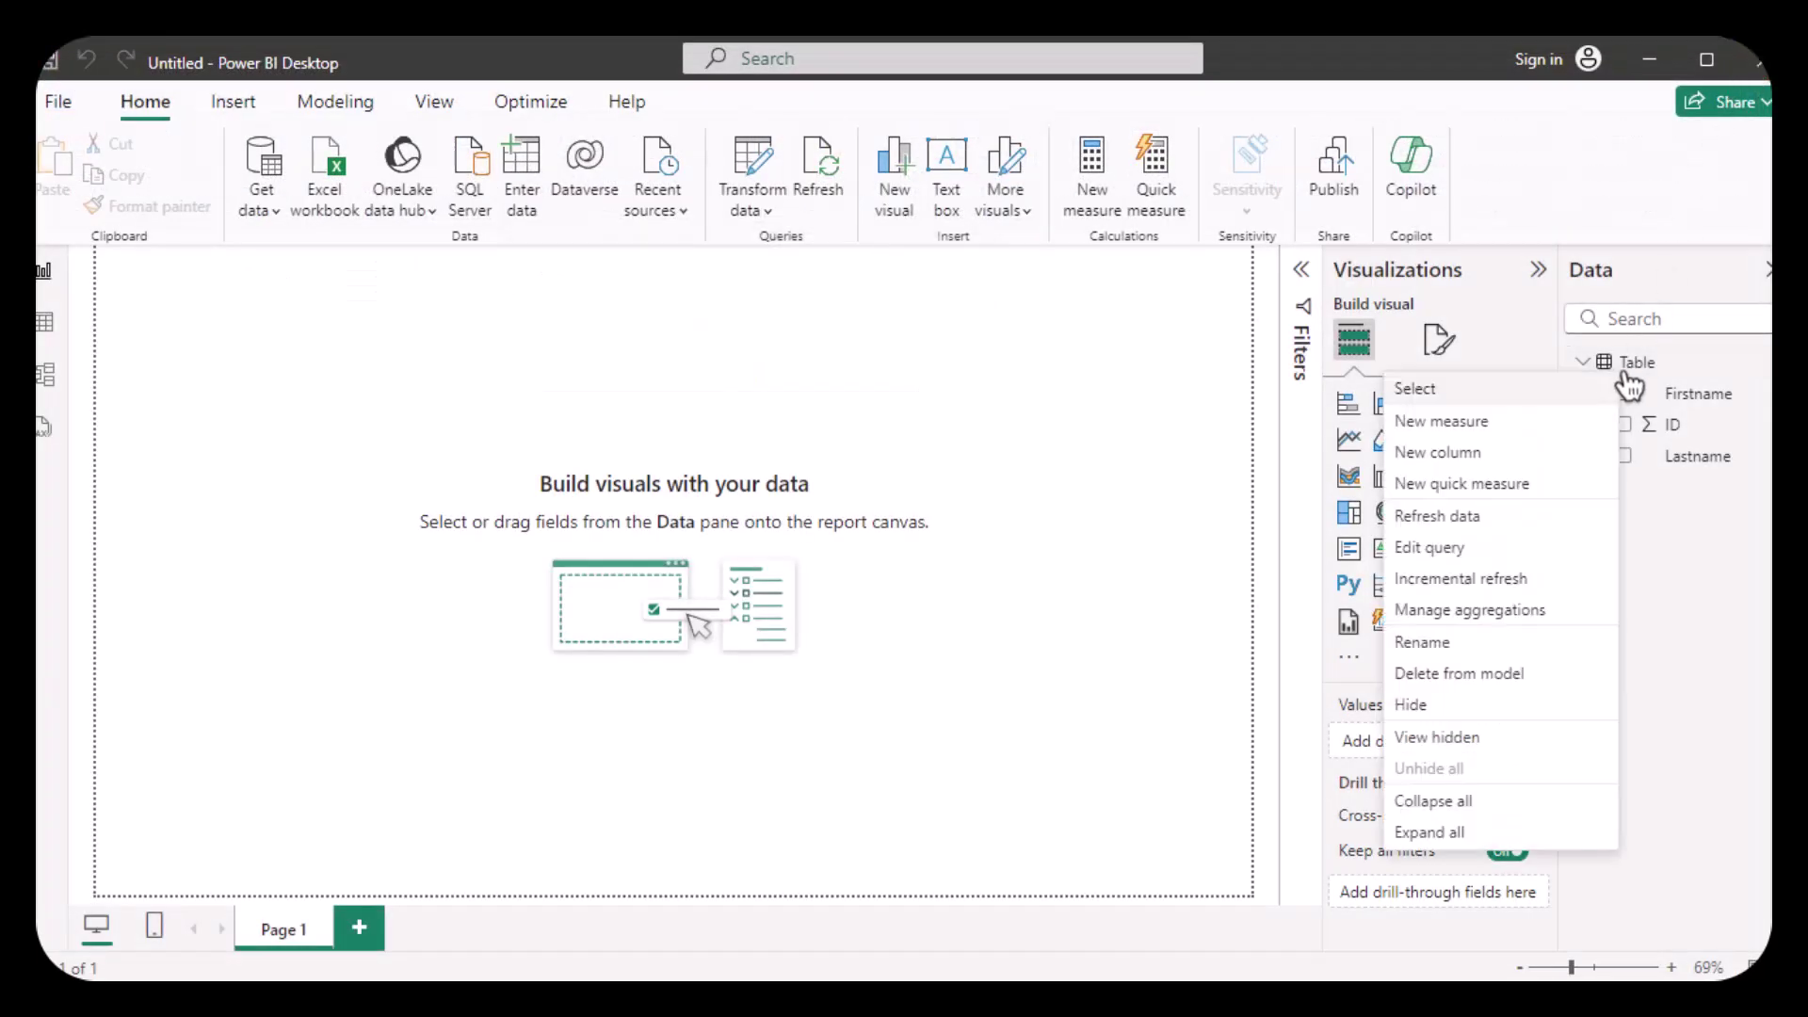
pyautogui.rightClick(1640, 365)
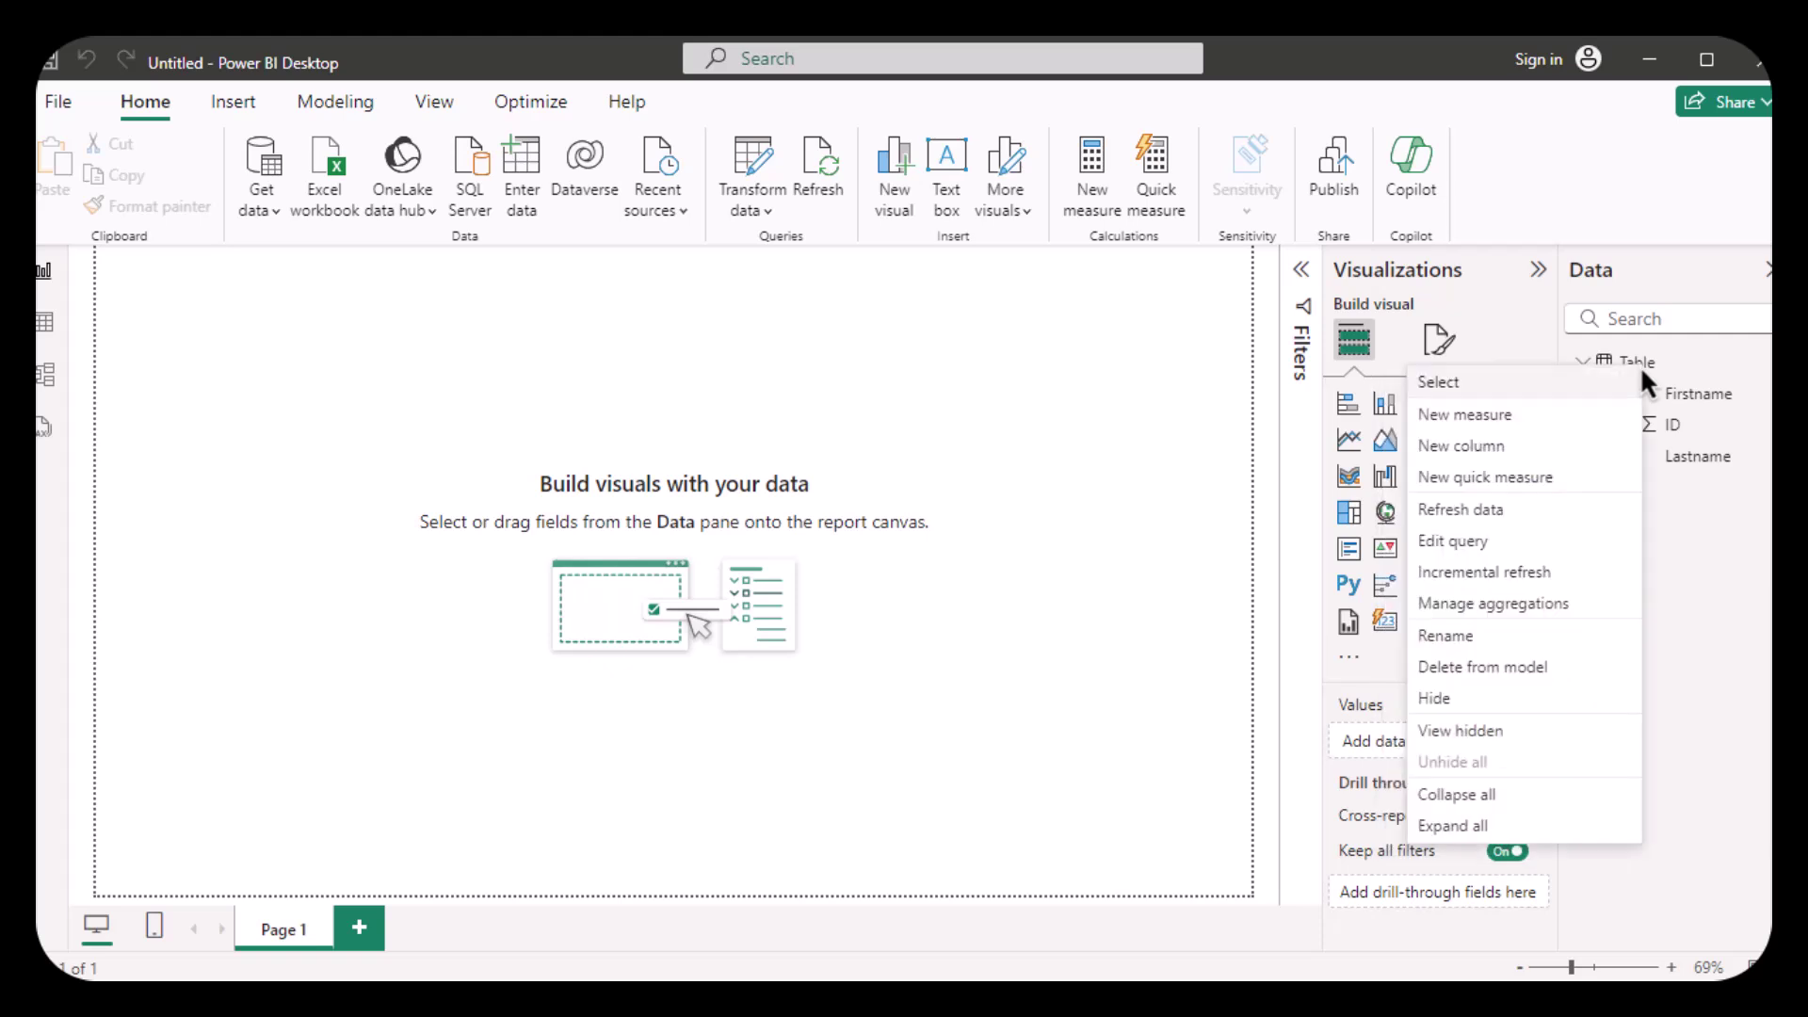
pyautogui.click(1455, 541)
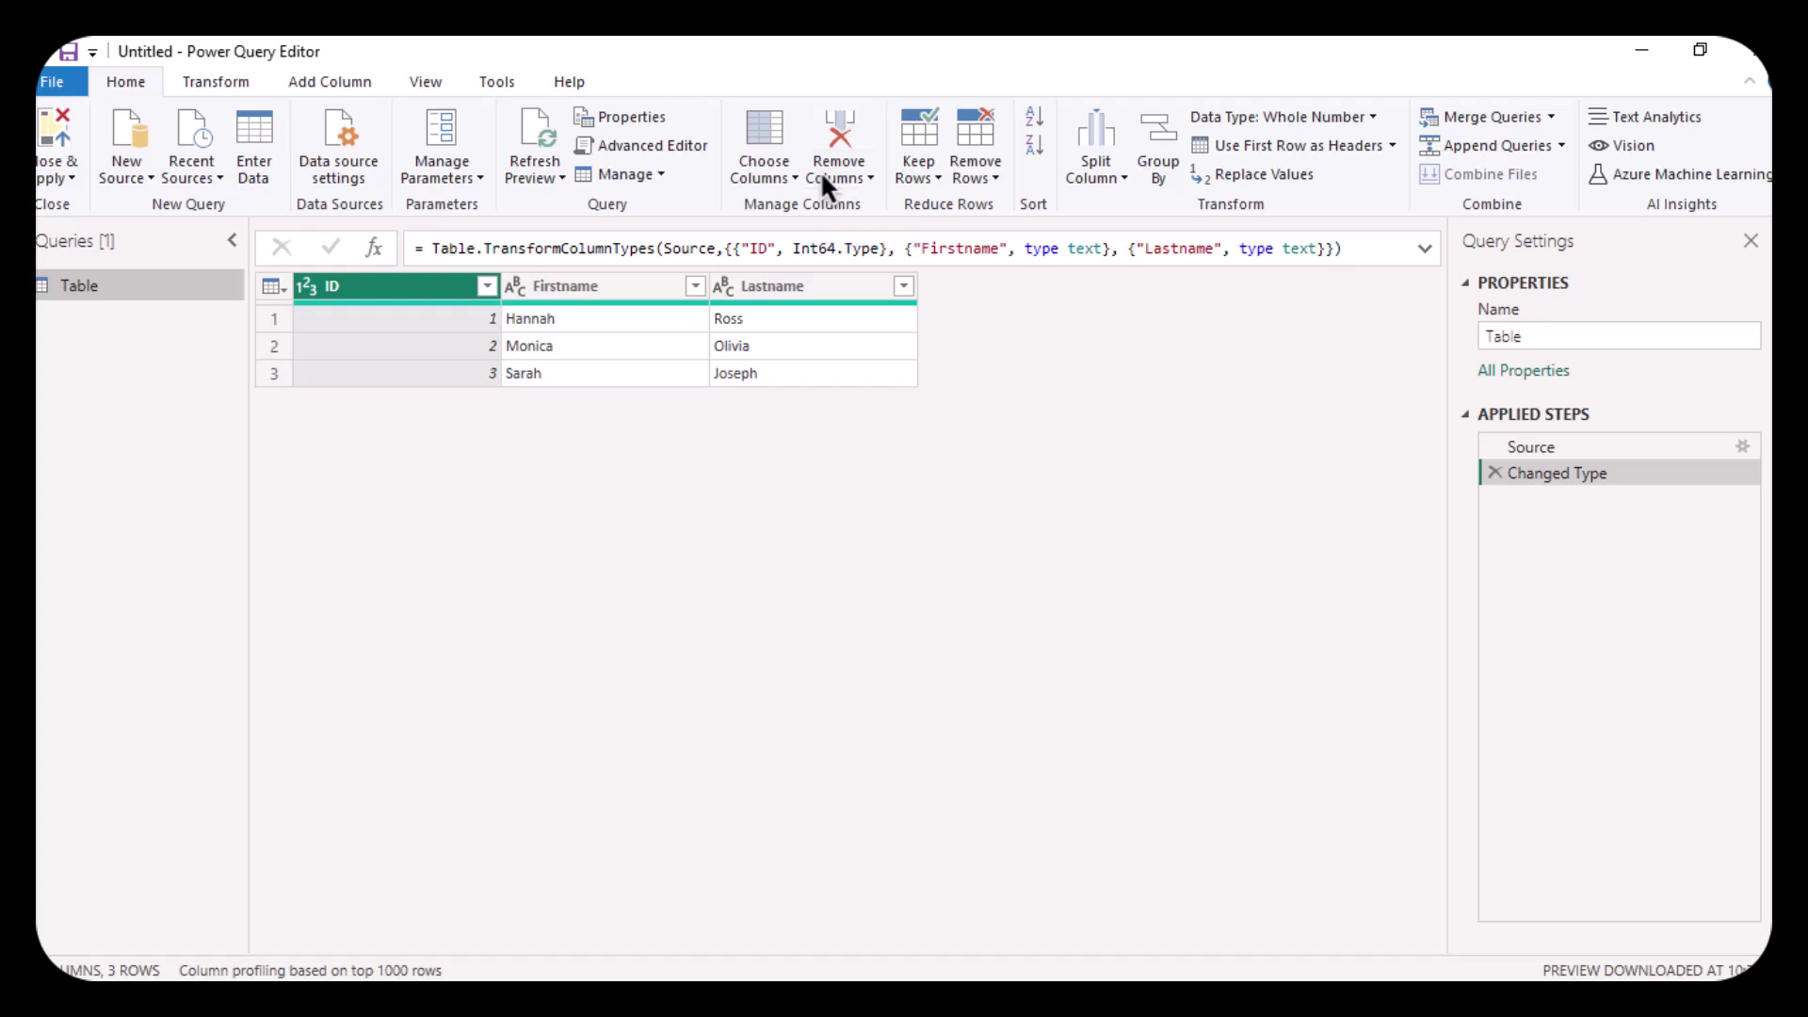
pyautogui.click(1745, 456)
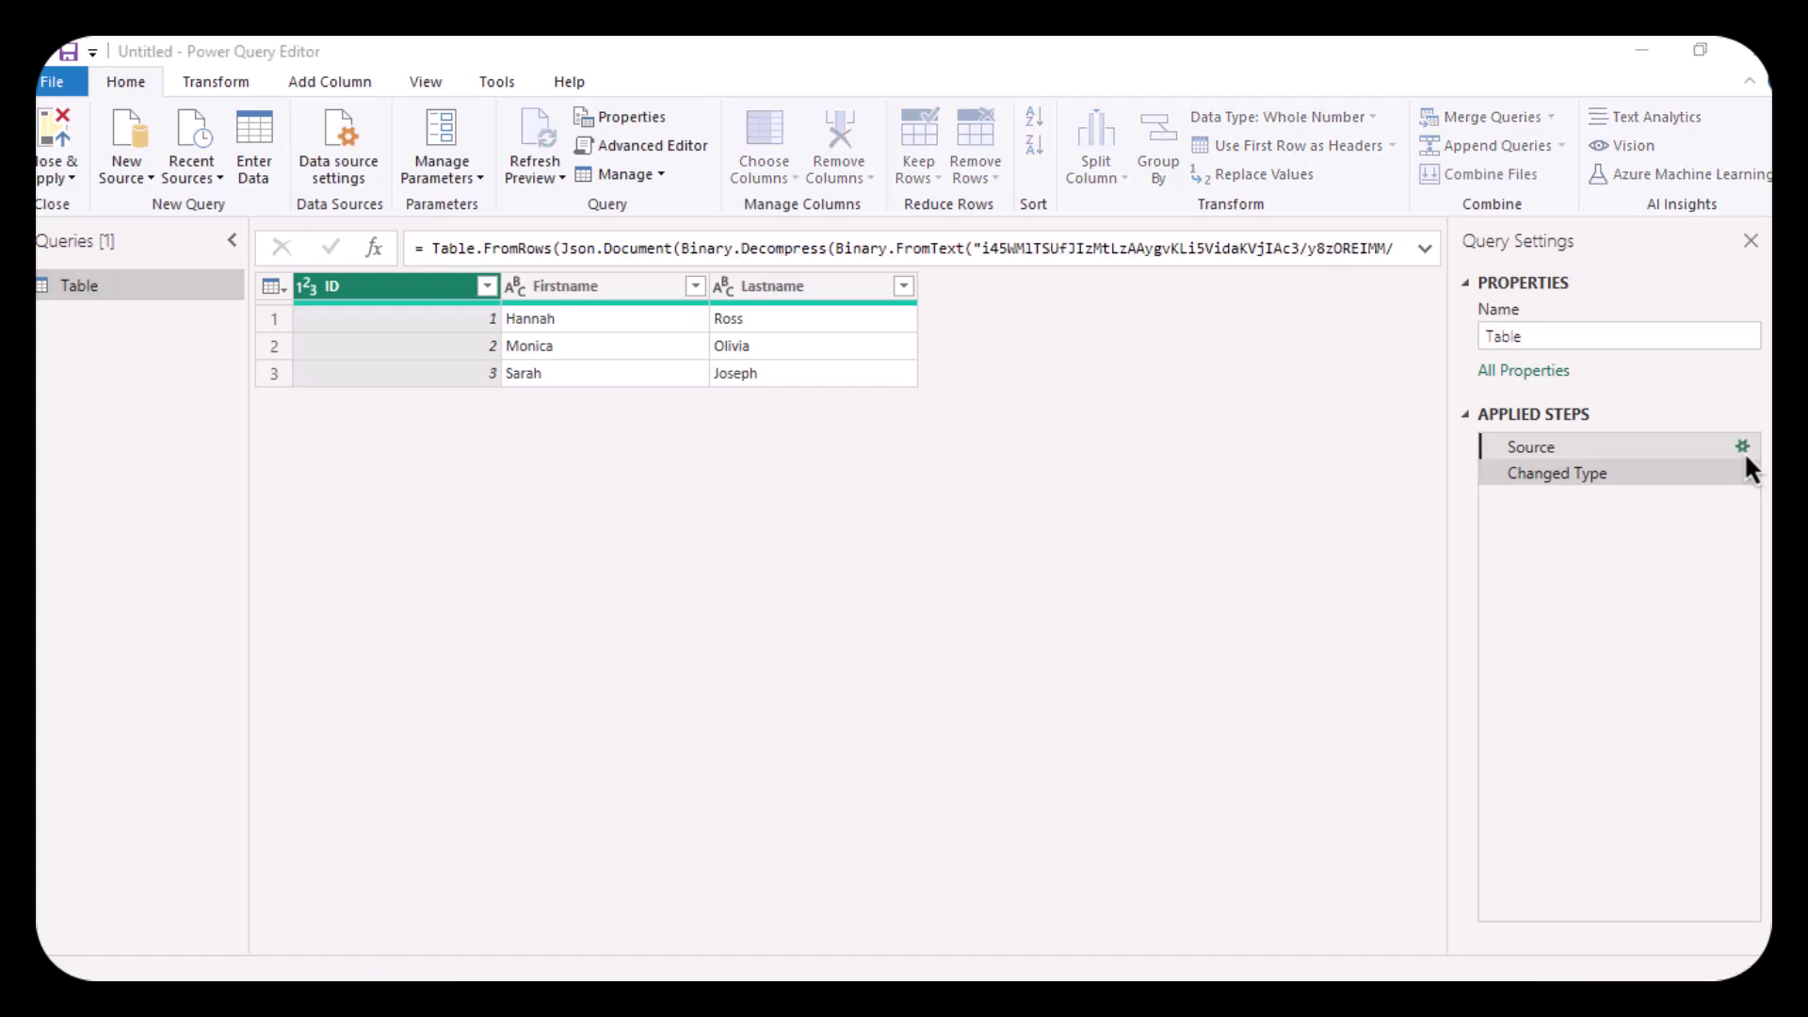
pyautogui.click(1742, 448)
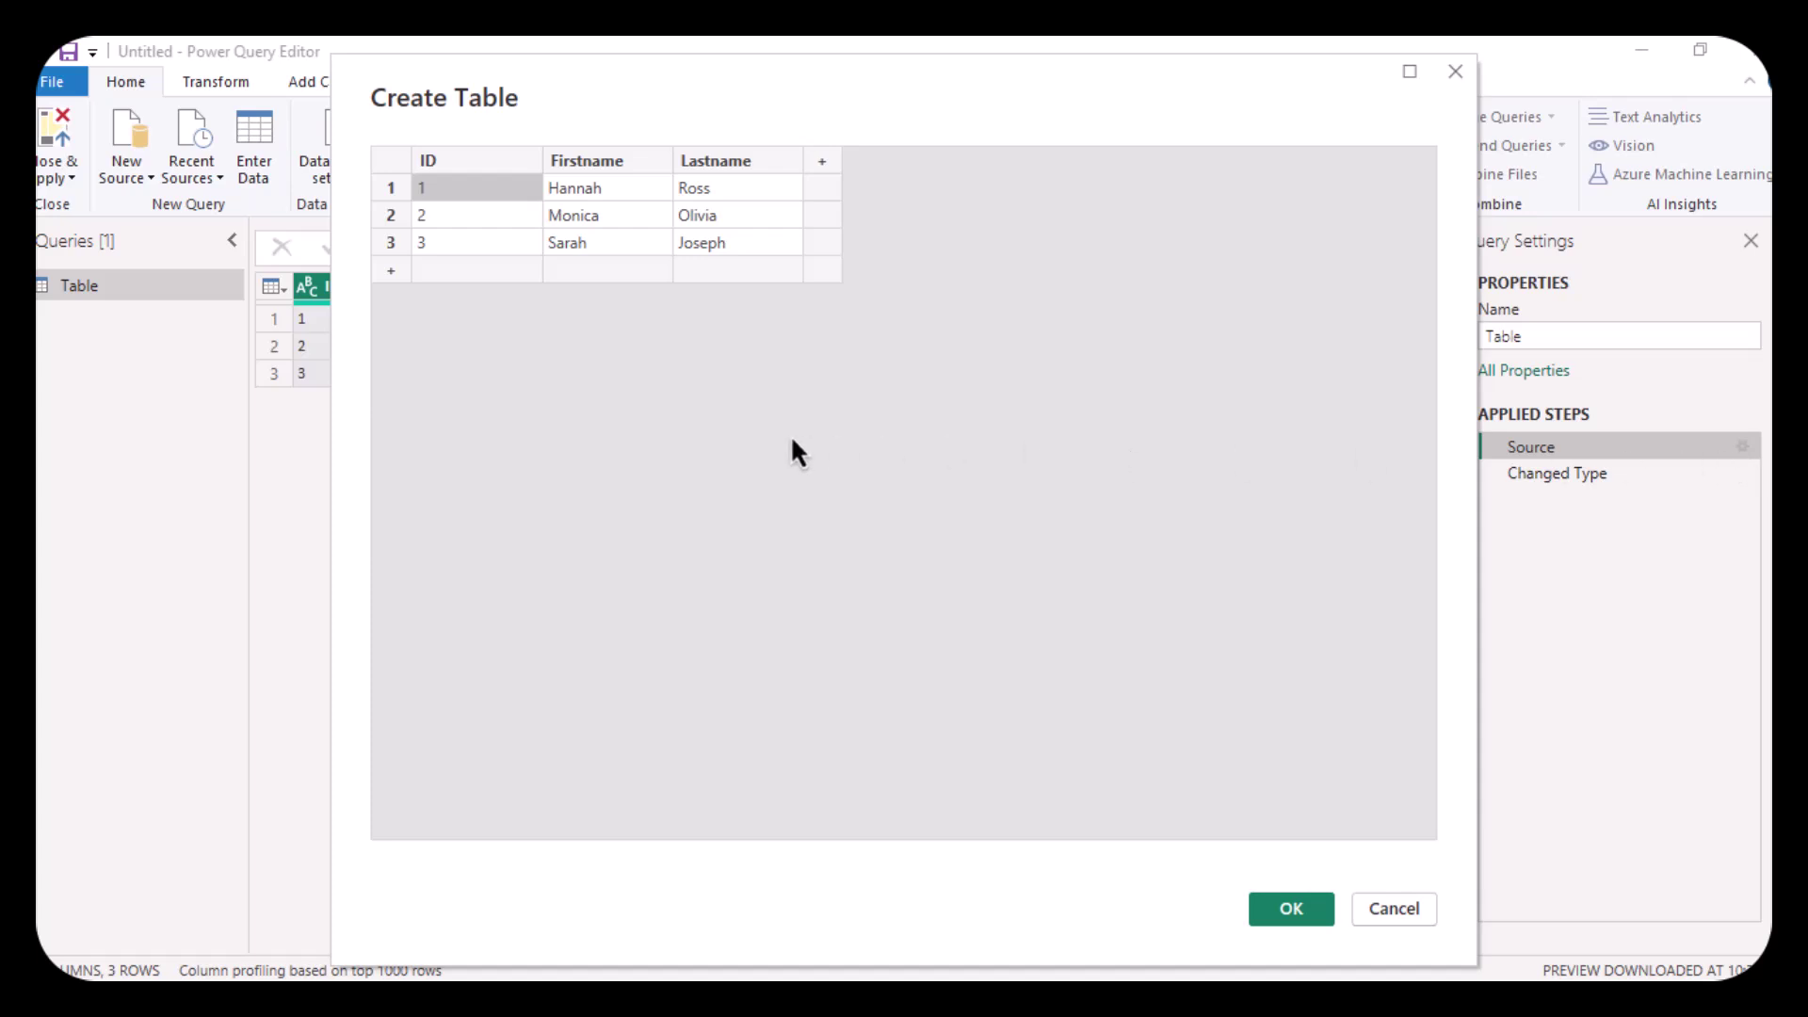
# Add a fourth row with ID 4 and a person's first and last name, and delete the empty fifth row.
pyautogui.click(391, 271)
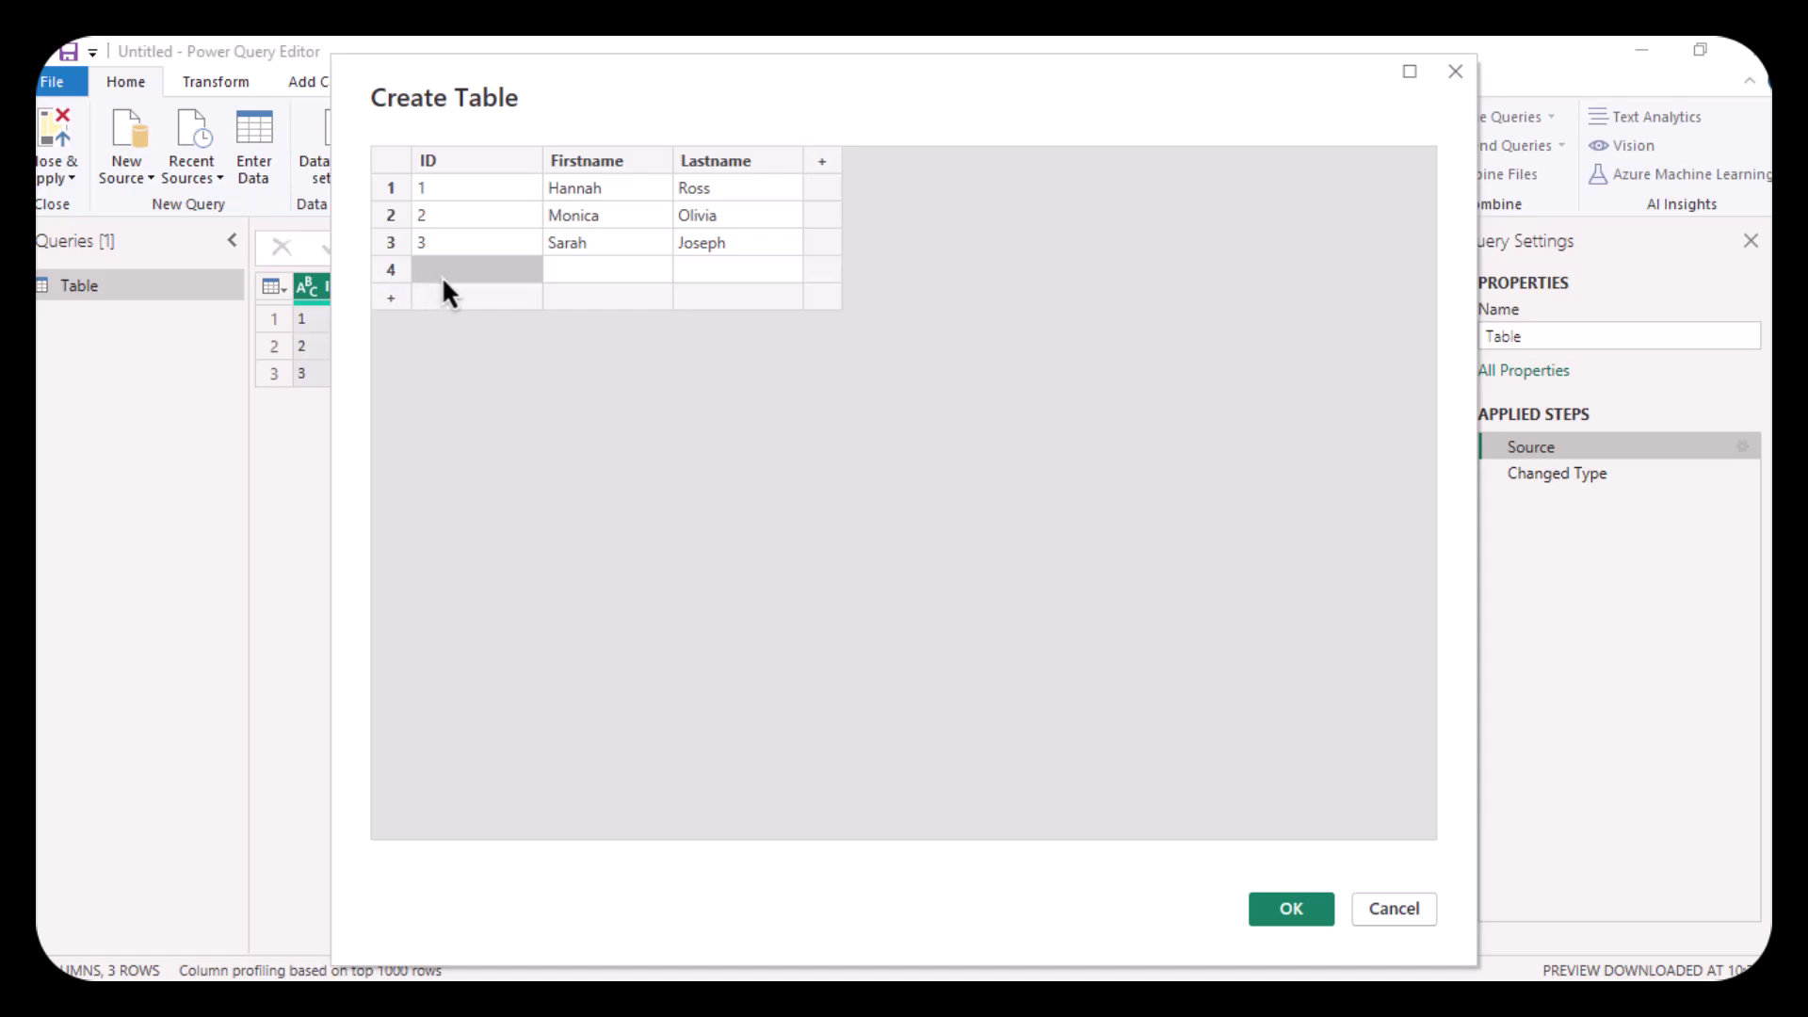
pyautogui.write('4')
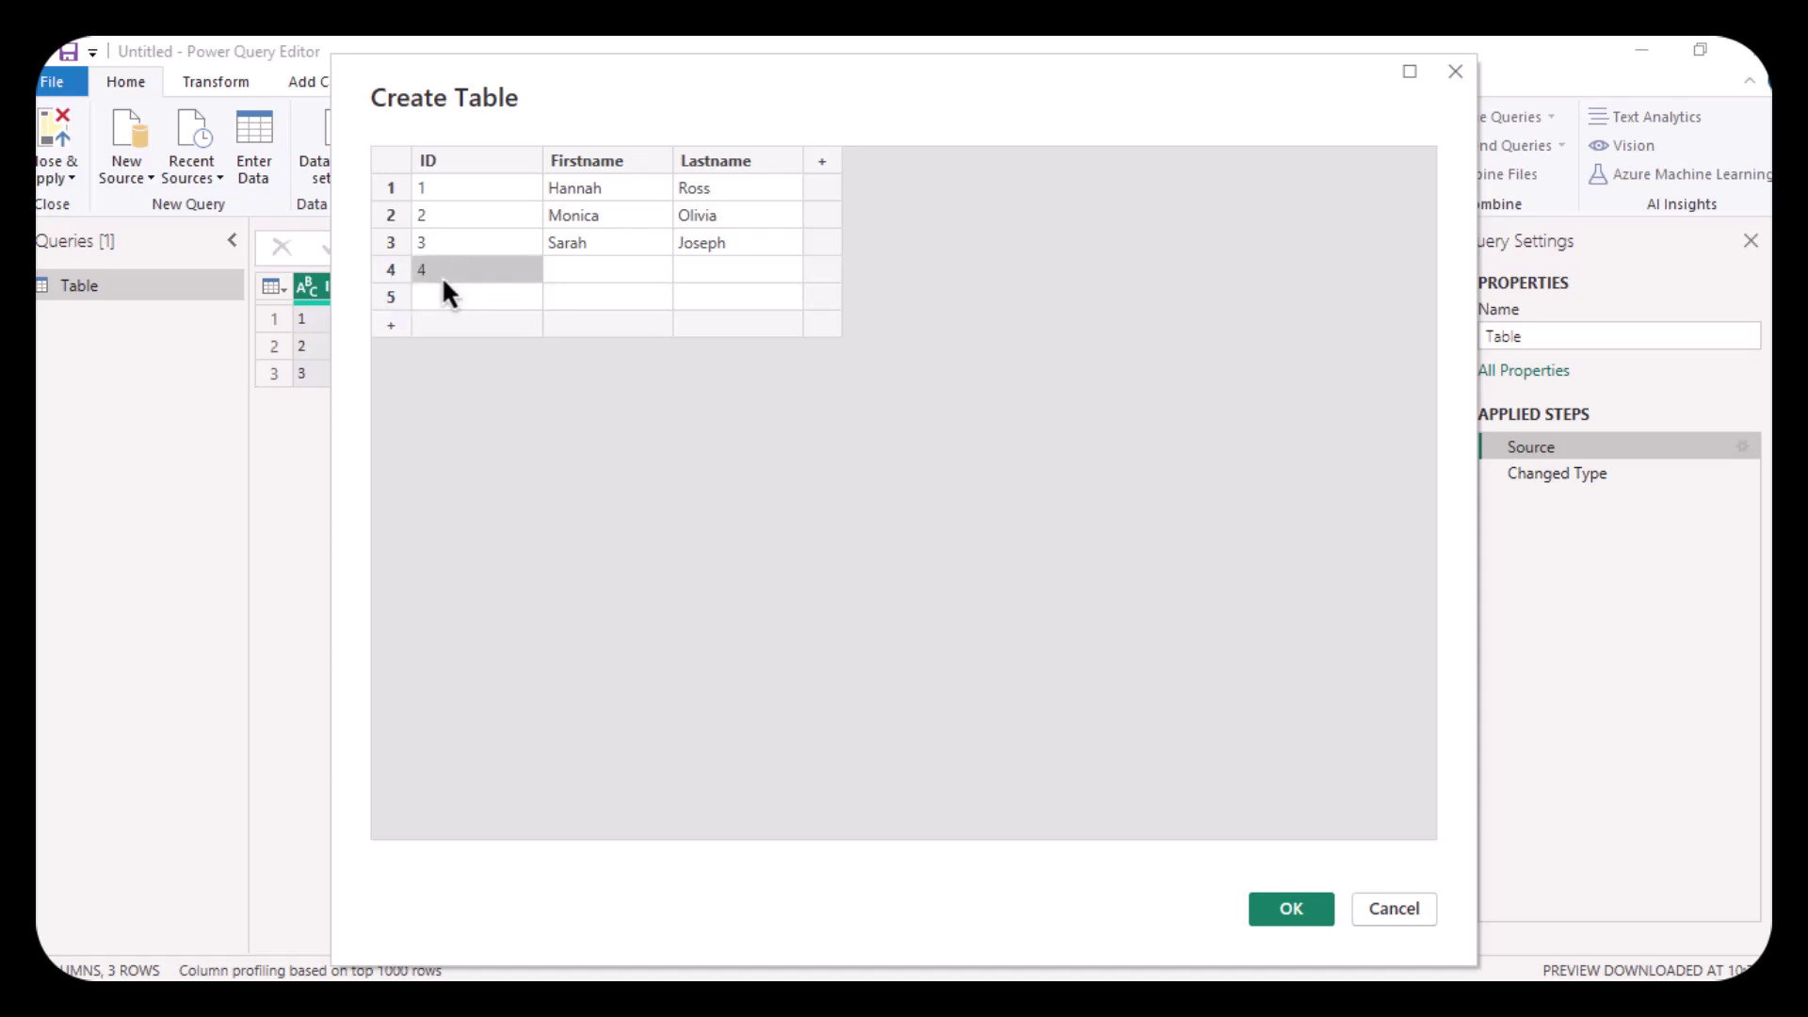
pyautogui.press('Tab')
pyautogui.write('Janice')
pyautogui.press('Tab')
pyautogui.write('Gill')
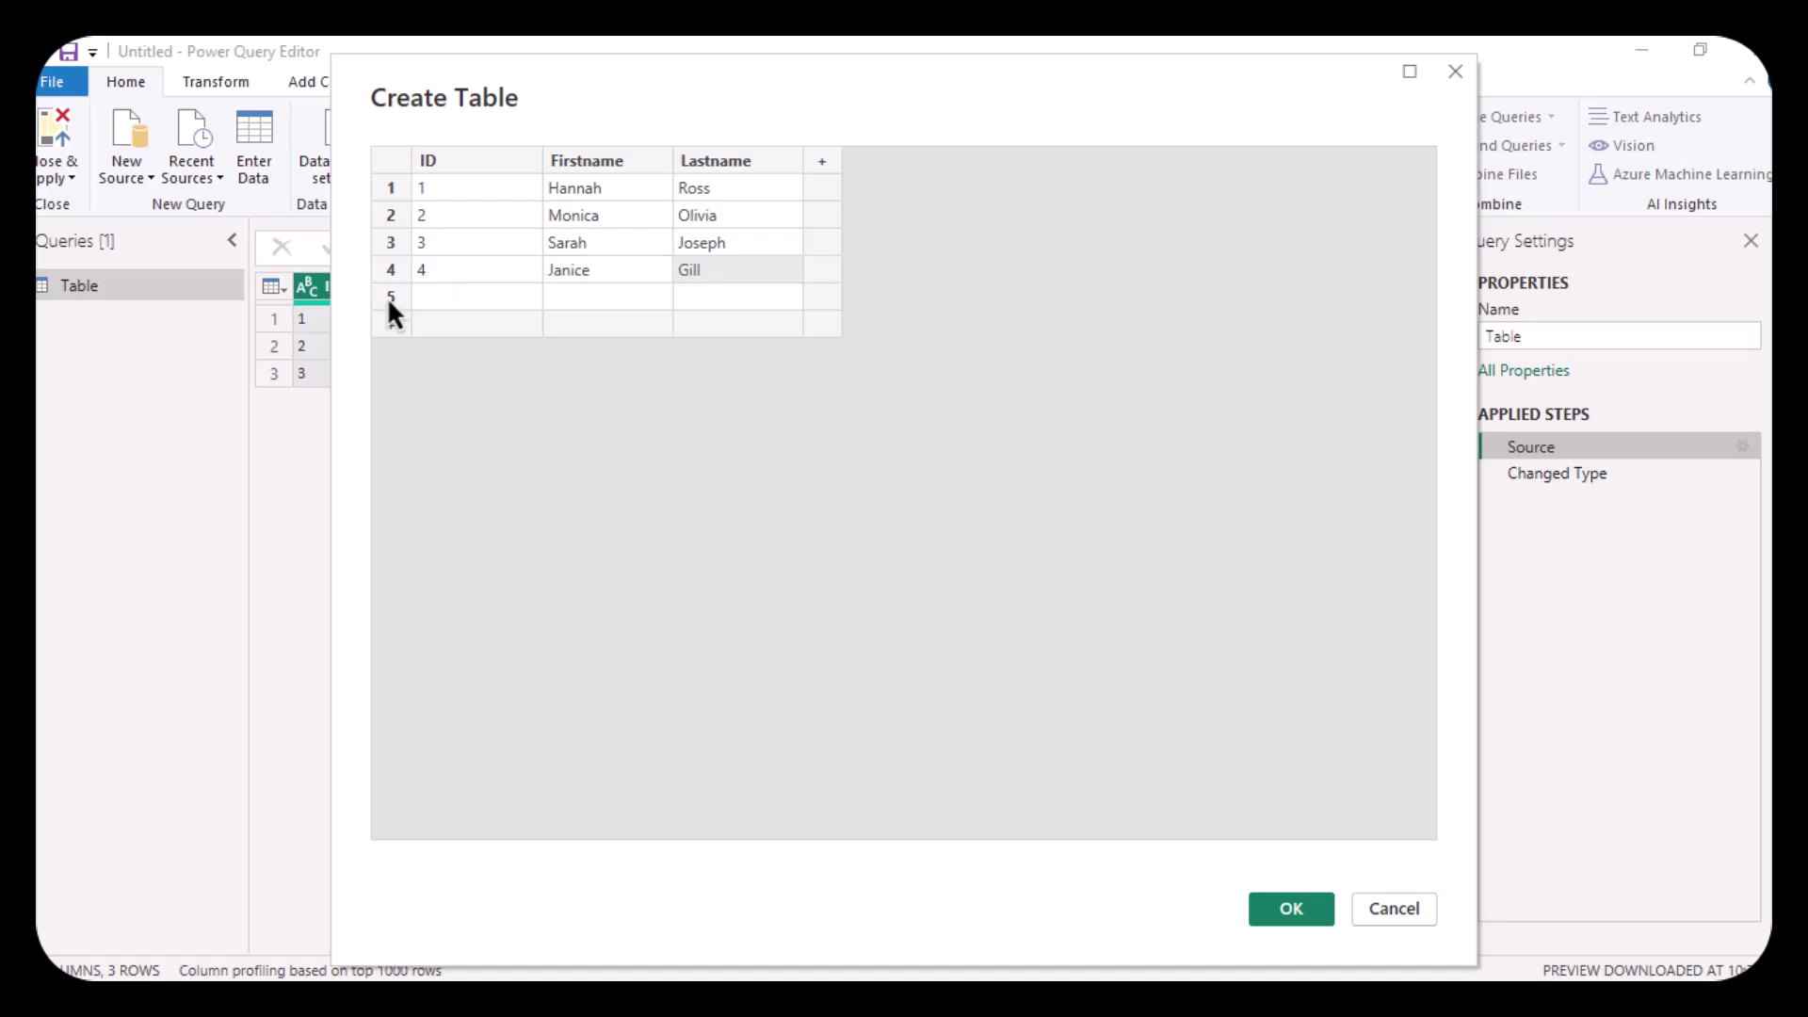
pyautogui.rightClick(387, 296)
pyautogui.click(450, 431)
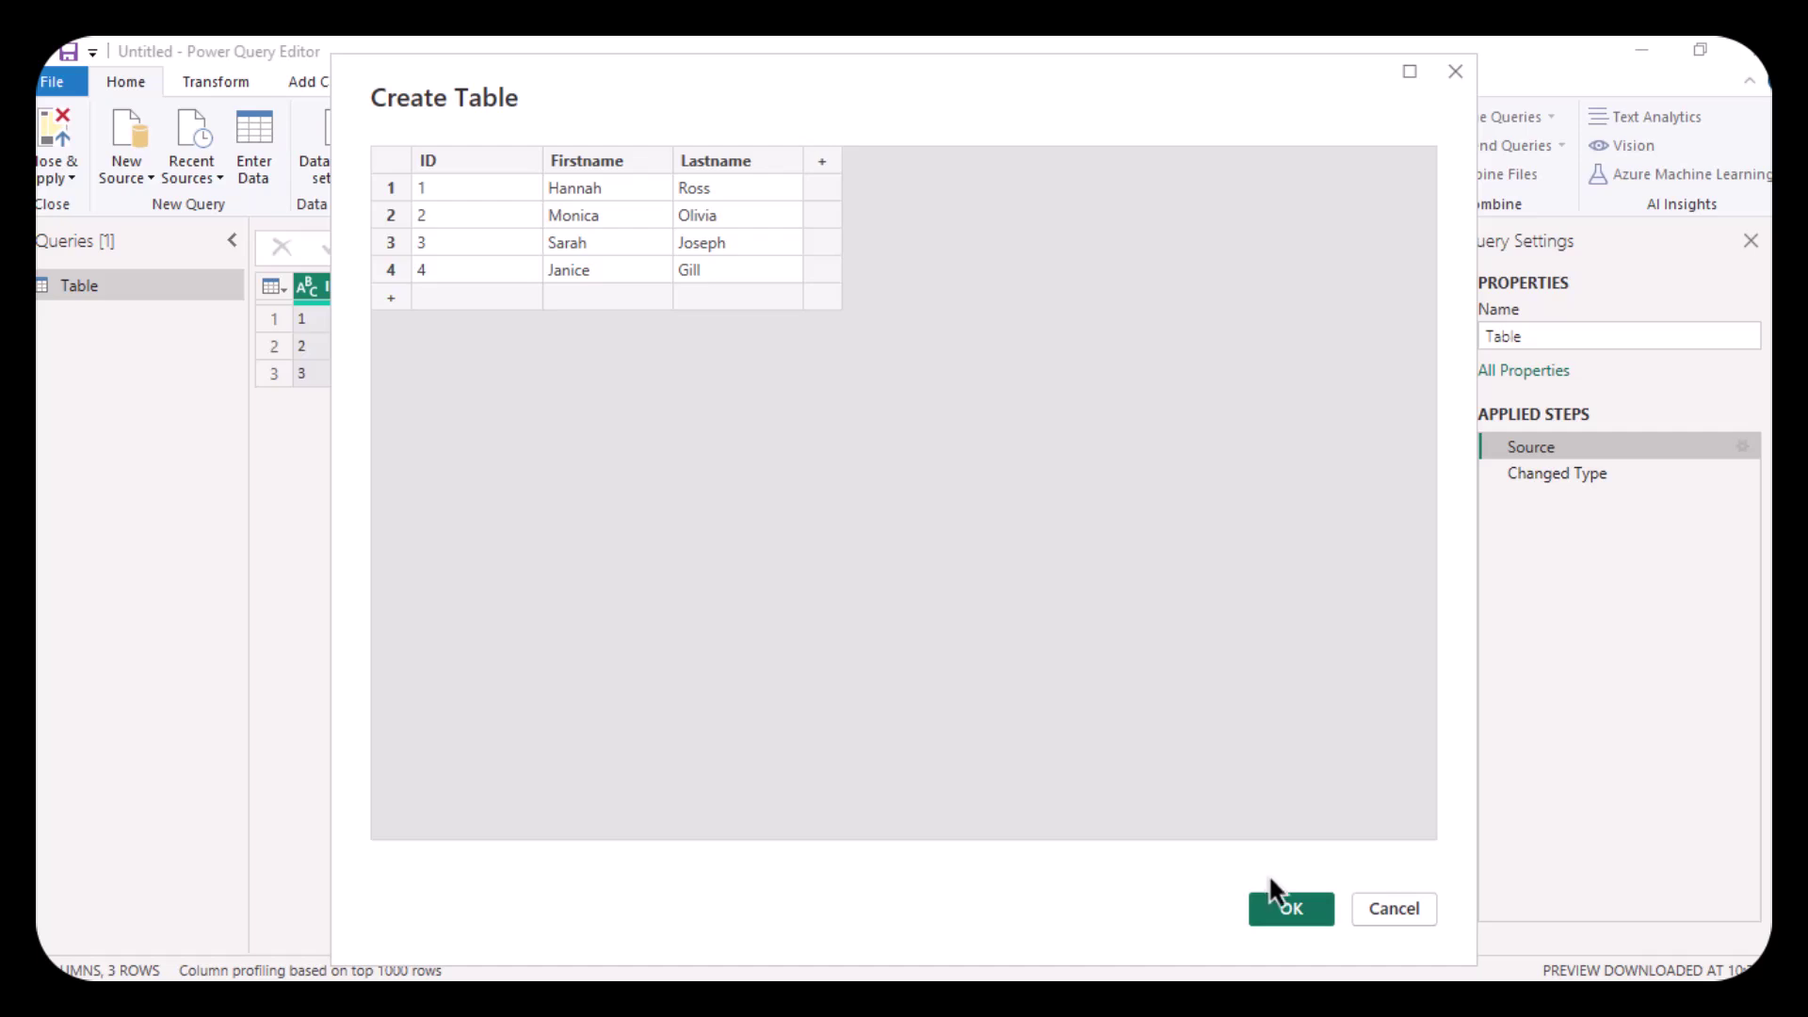
# Close and apply the edited query to the model, and check the updated rows in table view.
pyautogui.click(1280, 910)
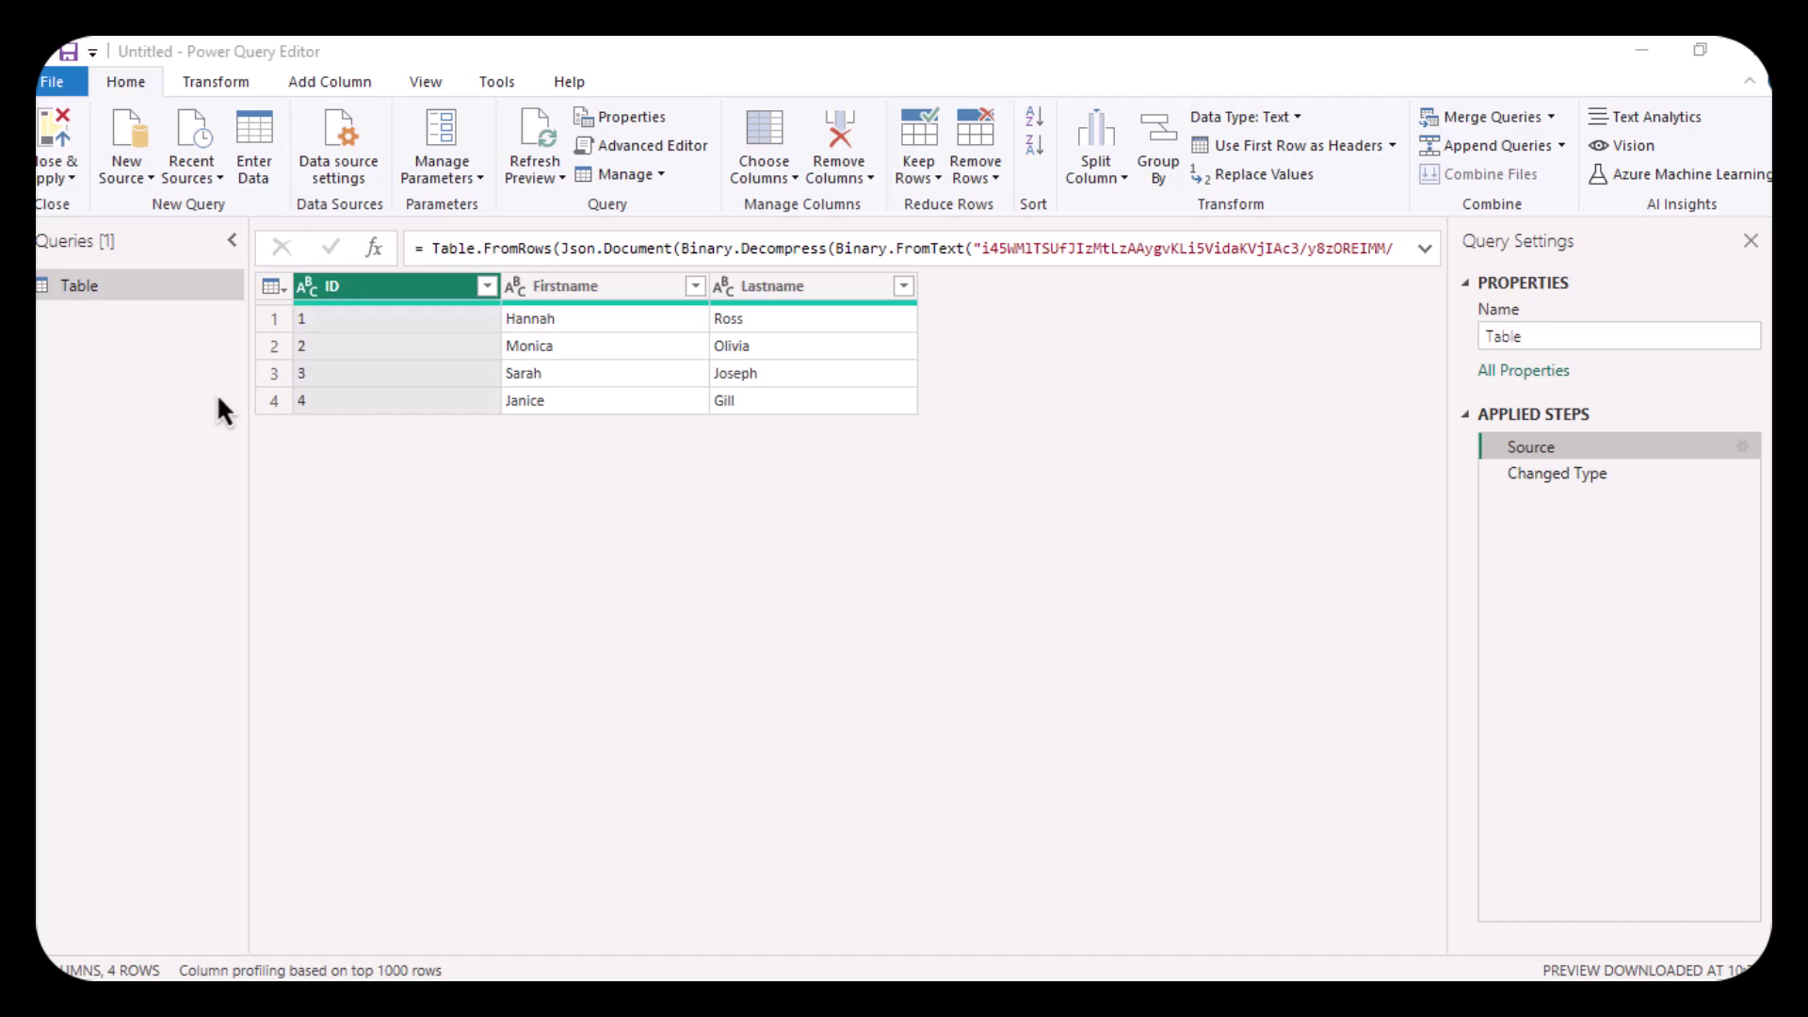
pyautogui.click(45, 174)
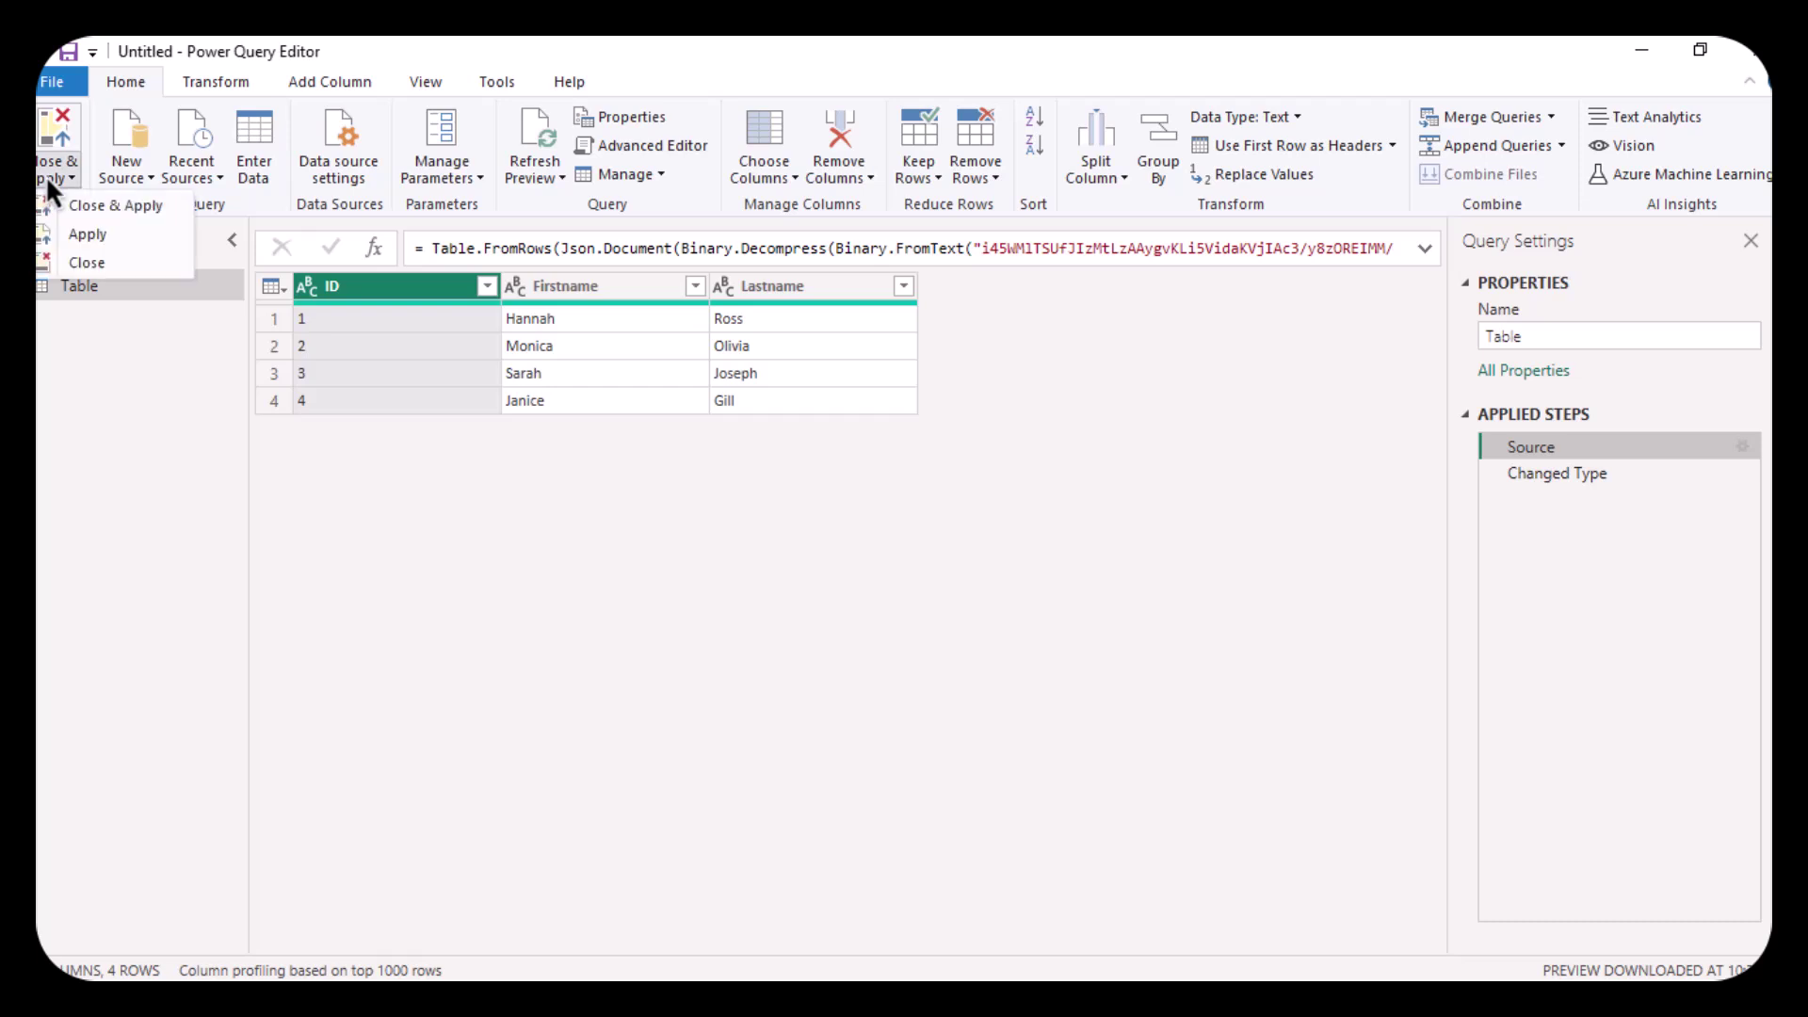
pyautogui.click(74, 204)
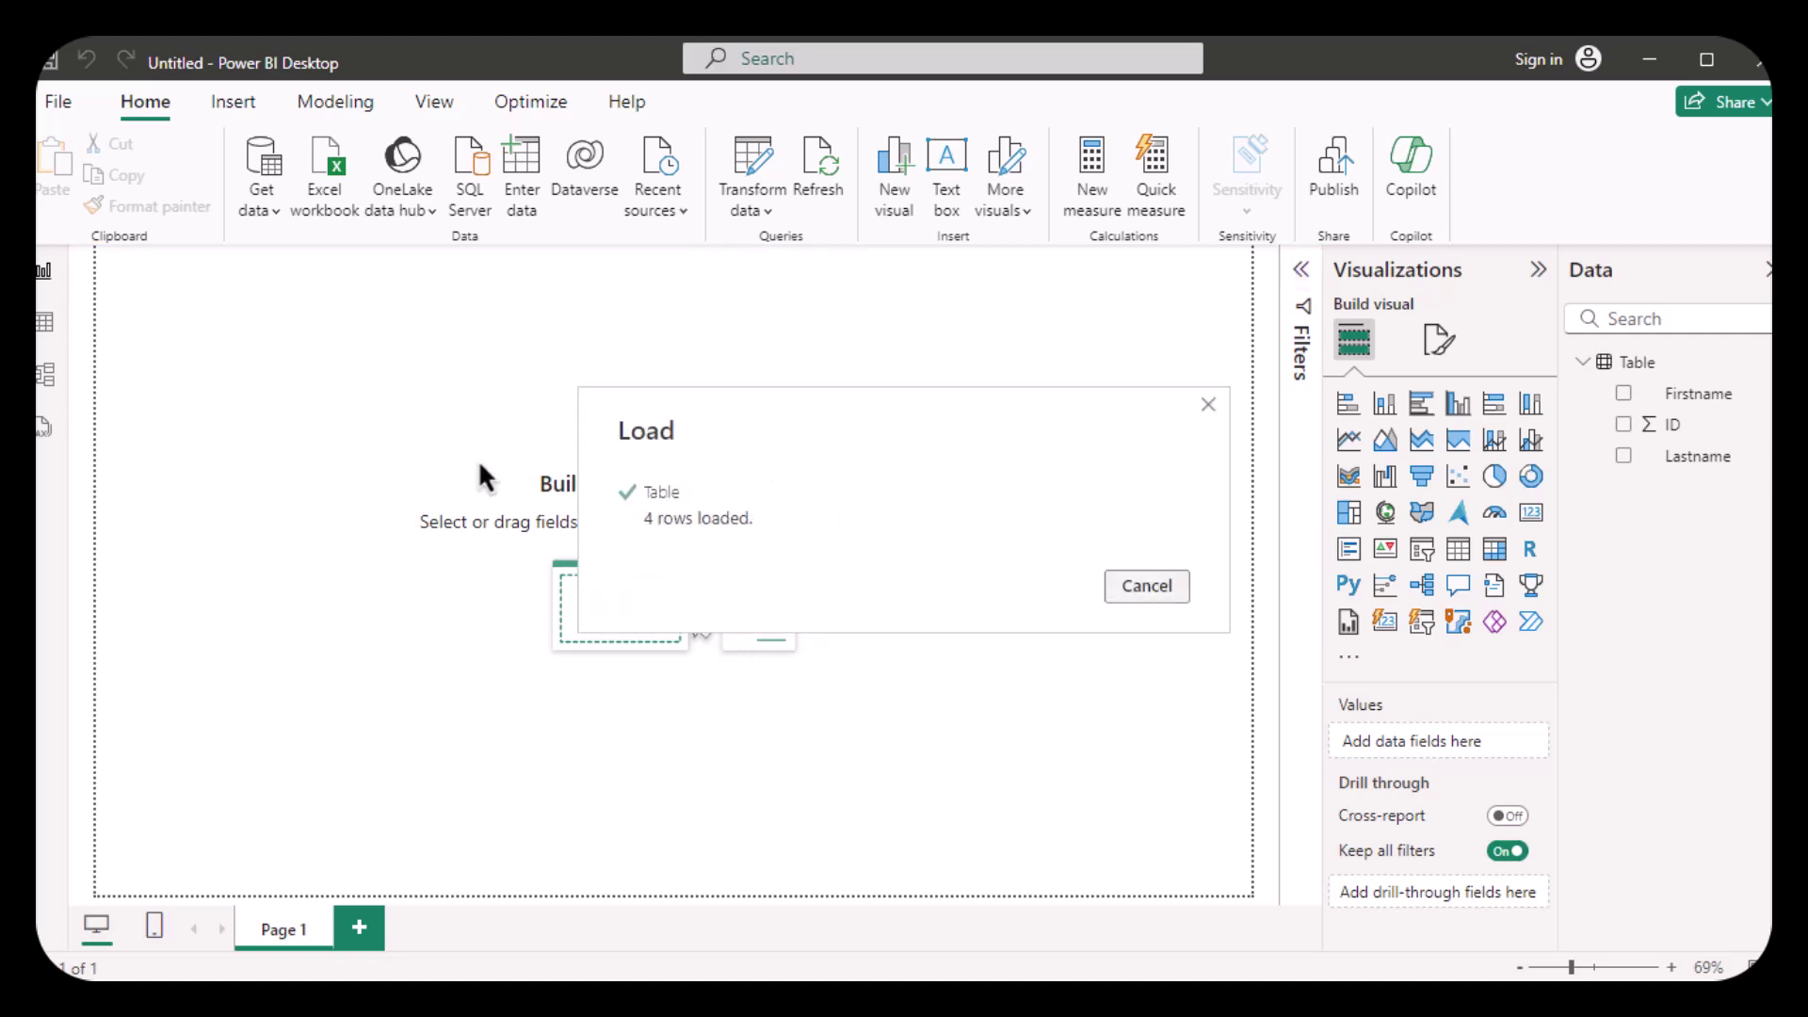
pyautogui.click(41, 327)
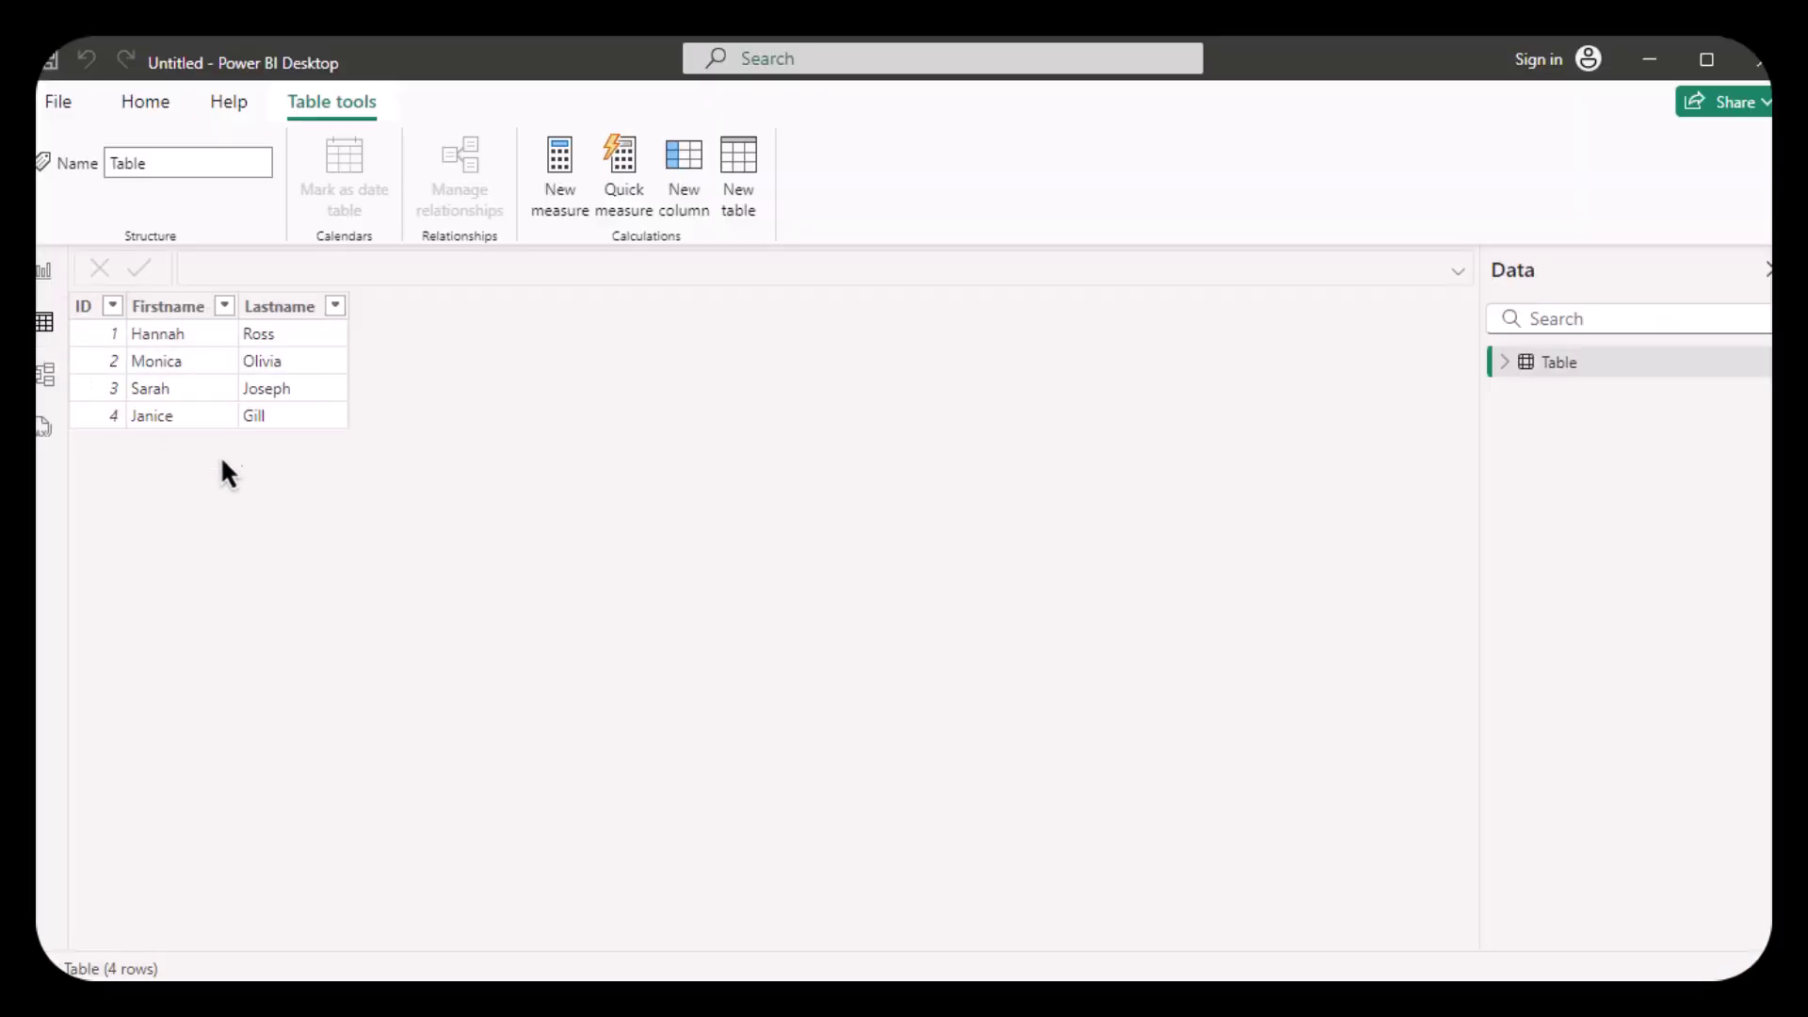
pyautogui.click(52, 287)
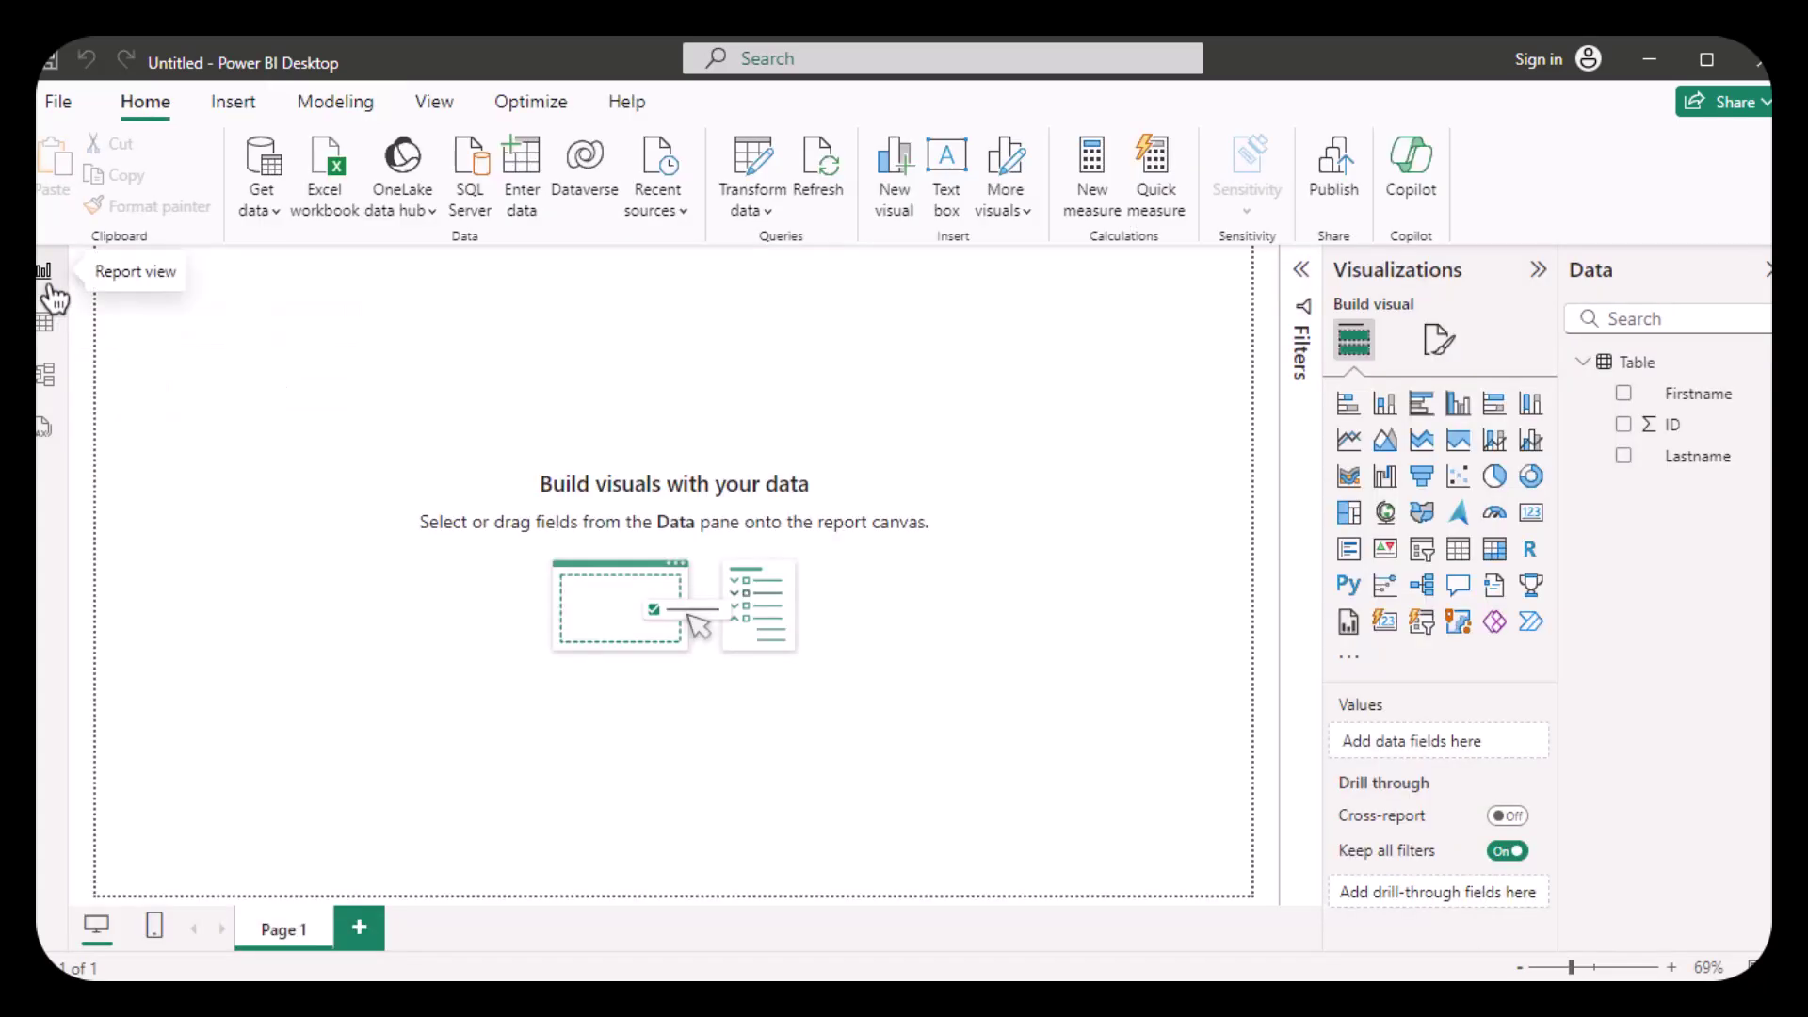